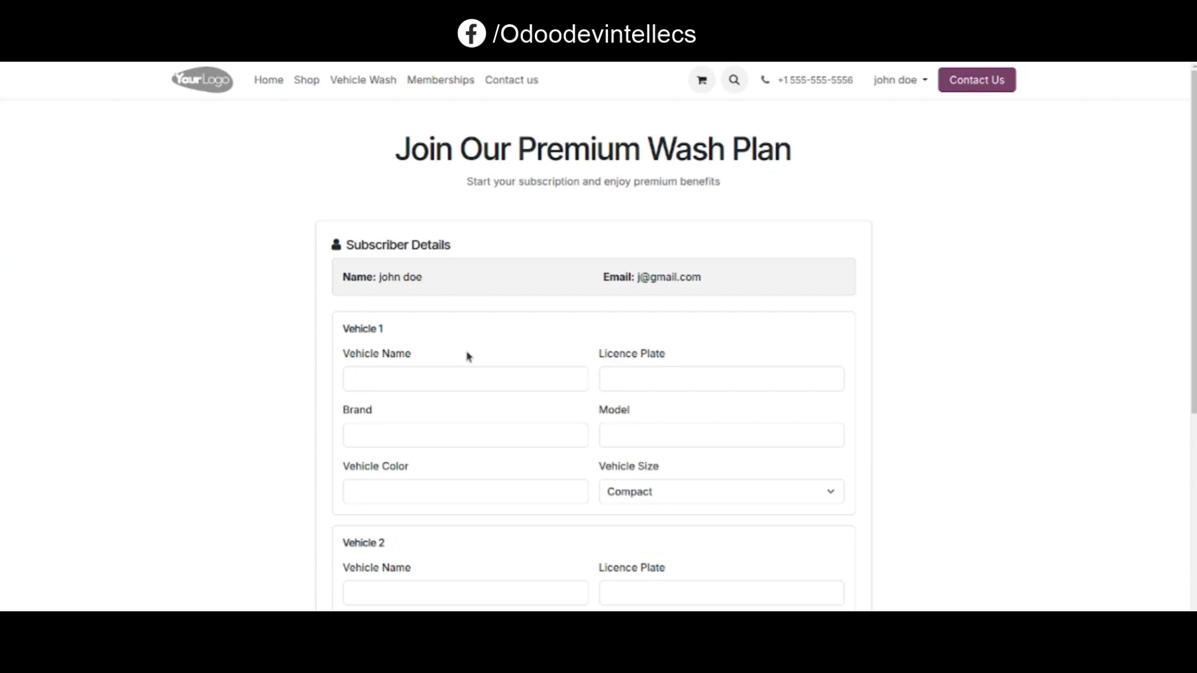
Fill in Vehicle 1 with the name swift and licence plate GJ-9090
scroll(488, 467, "down", 4)
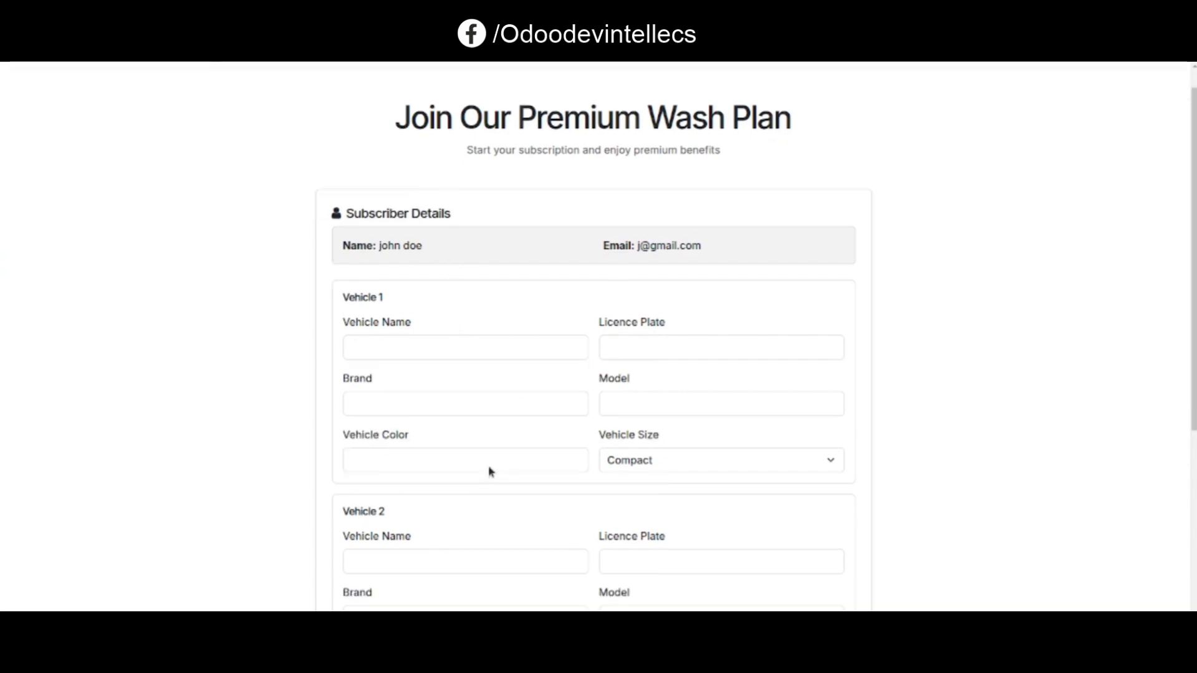
scroll(489, 467, "up", 2)
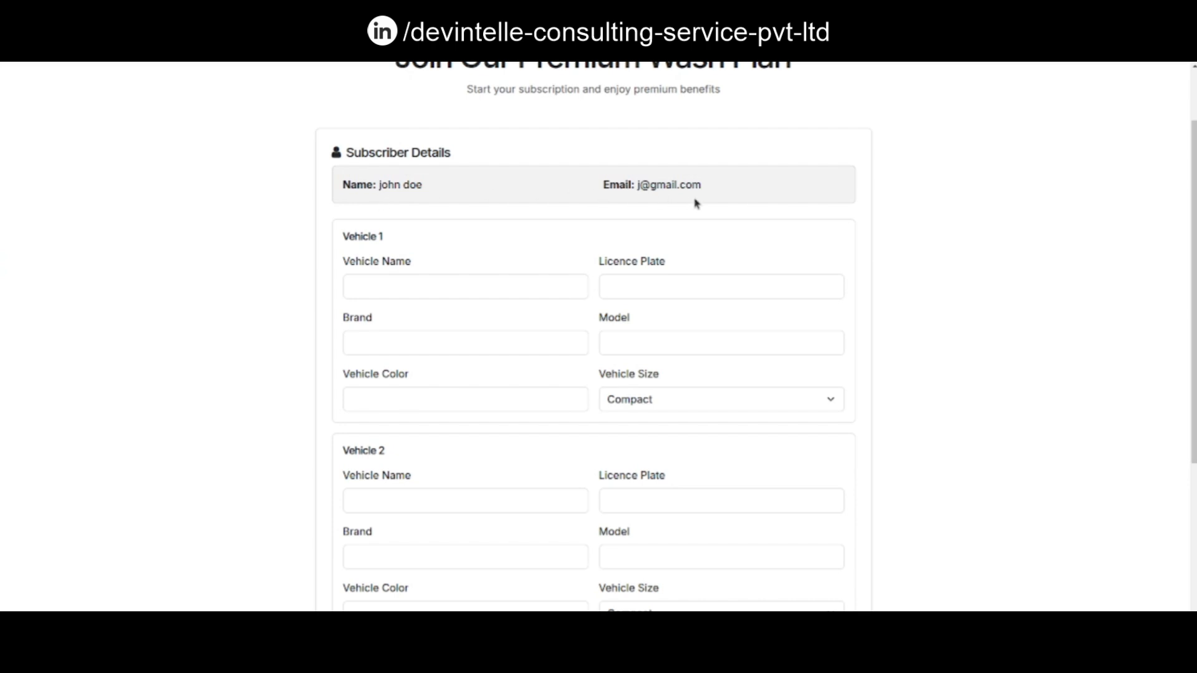
left_click(384, 285)
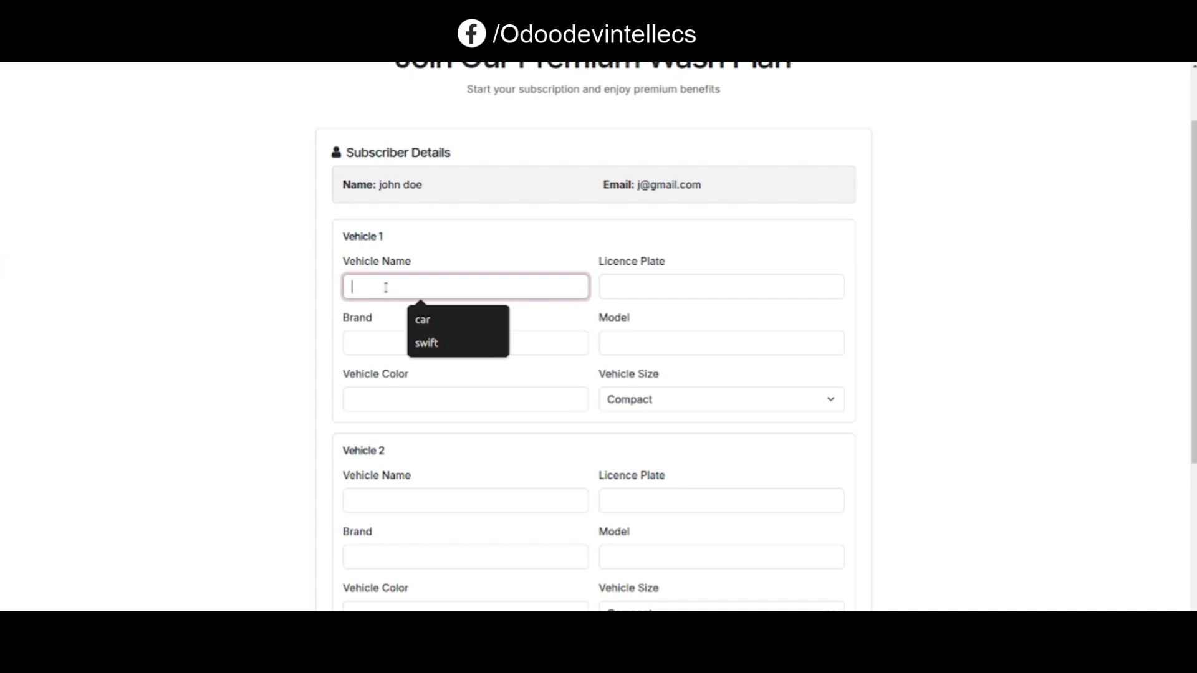
left_click(427, 343)
left_click(654, 283)
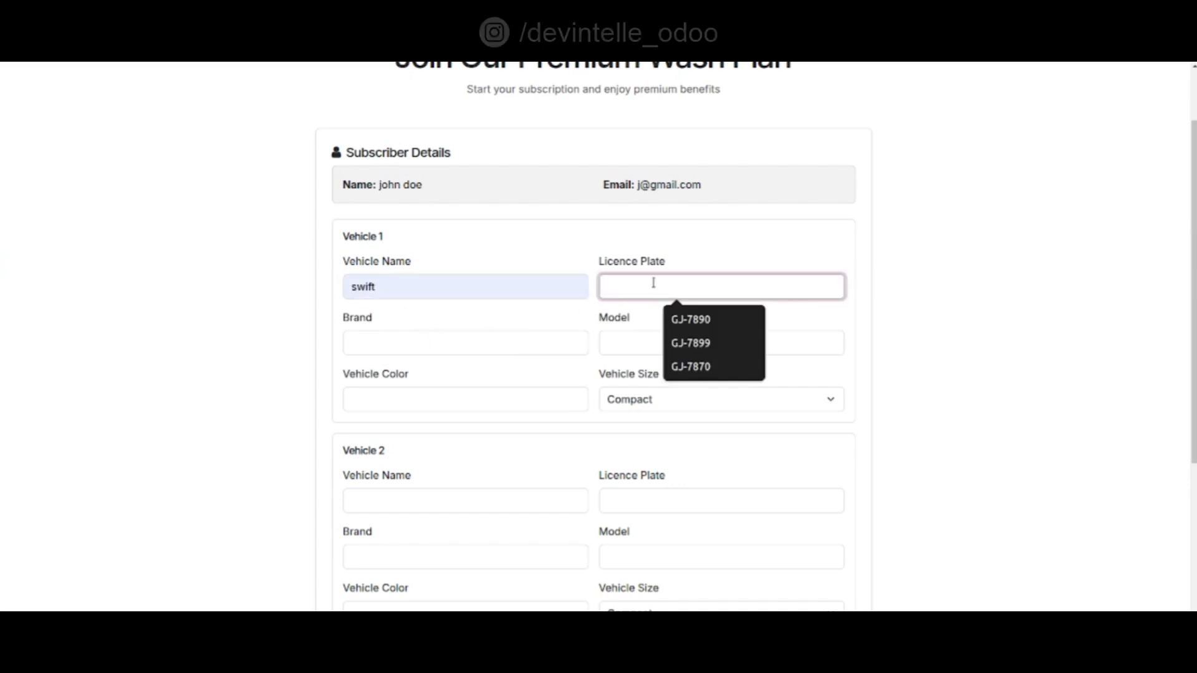
type("GJ-")
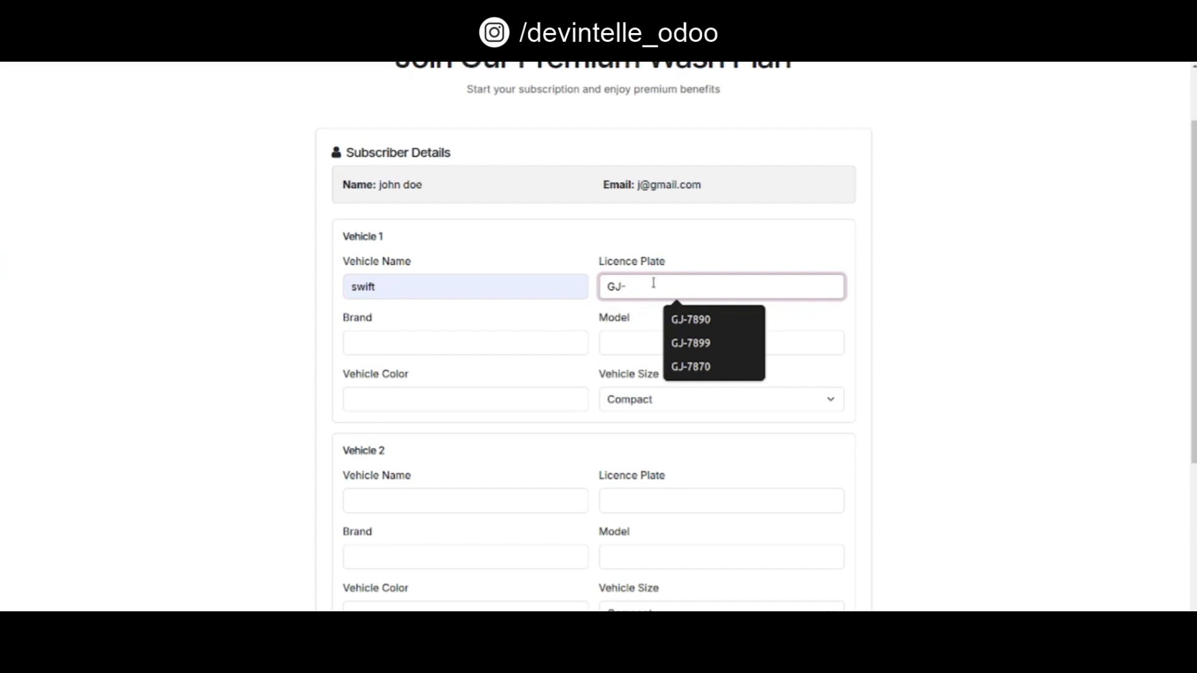
type("9090")
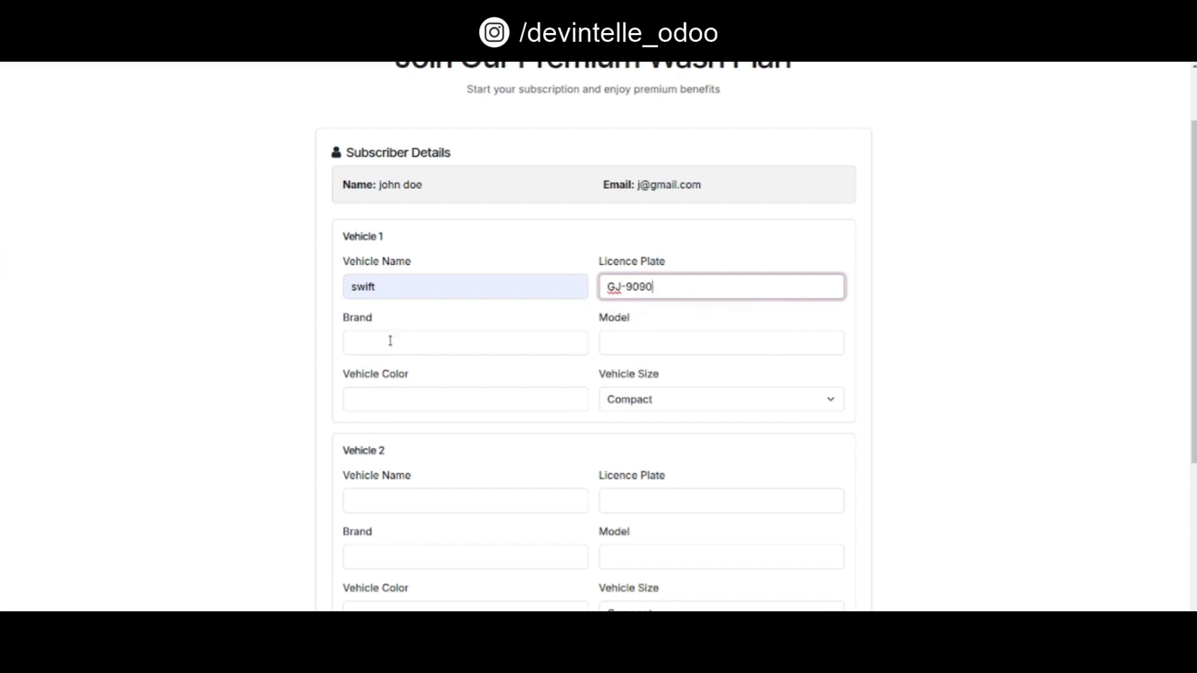
Enter Mahindra as Vehicle 1's brand and mahindra as its model
left_click(390, 341)
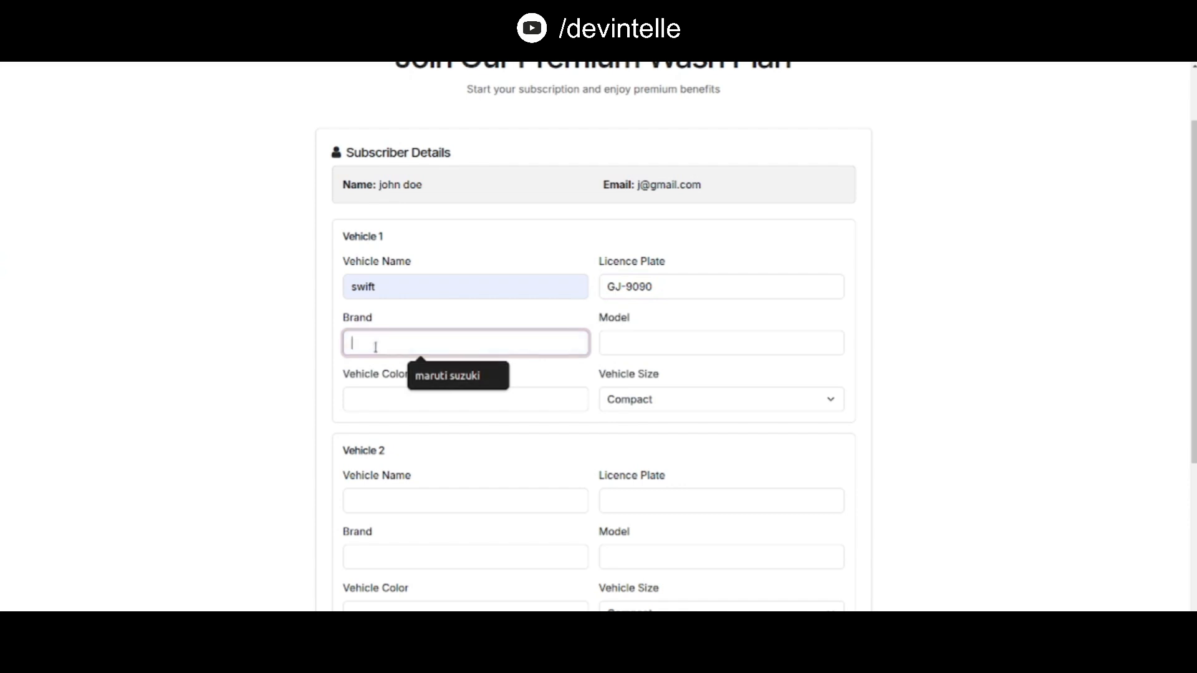
type("Mahindra")
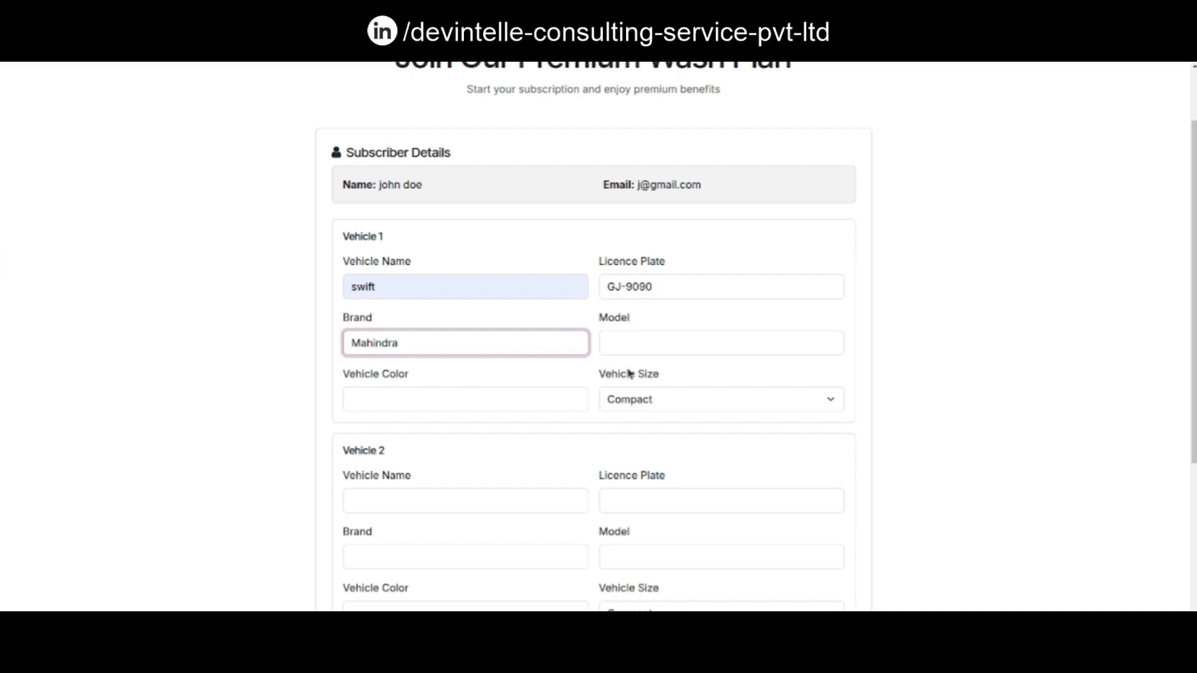
left_click(611, 338)
type("mahindra")
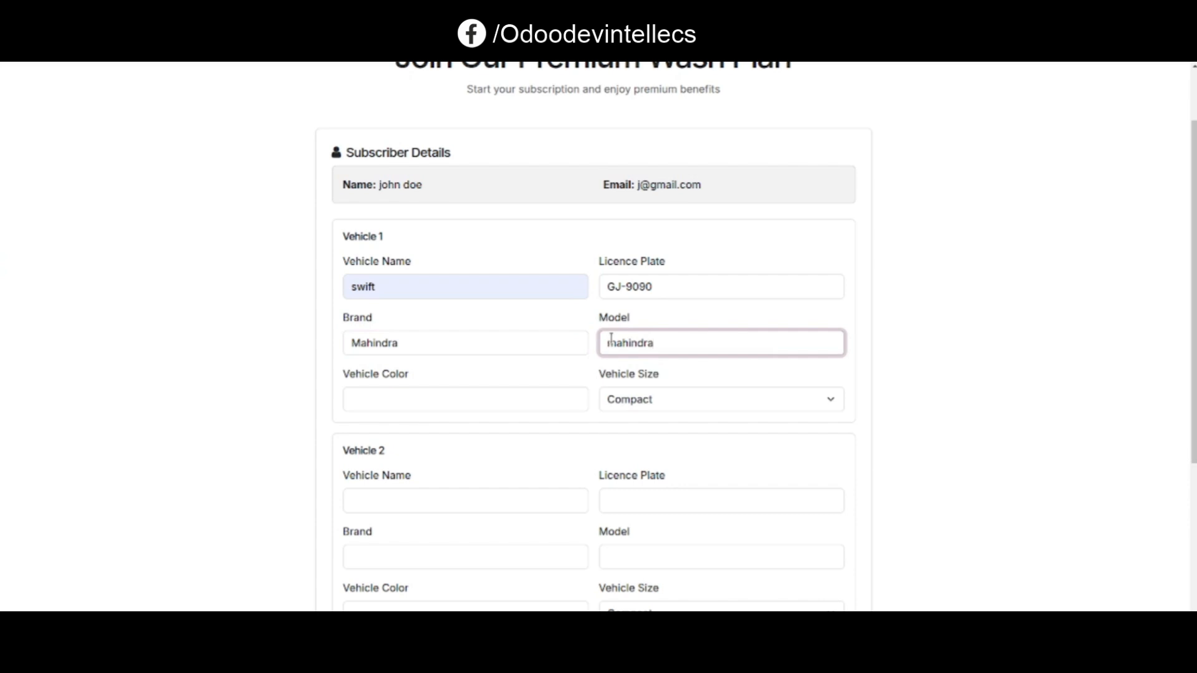
Set Vehicle 1's colour to black and its vehicle size to SUV
left_click(362, 402)
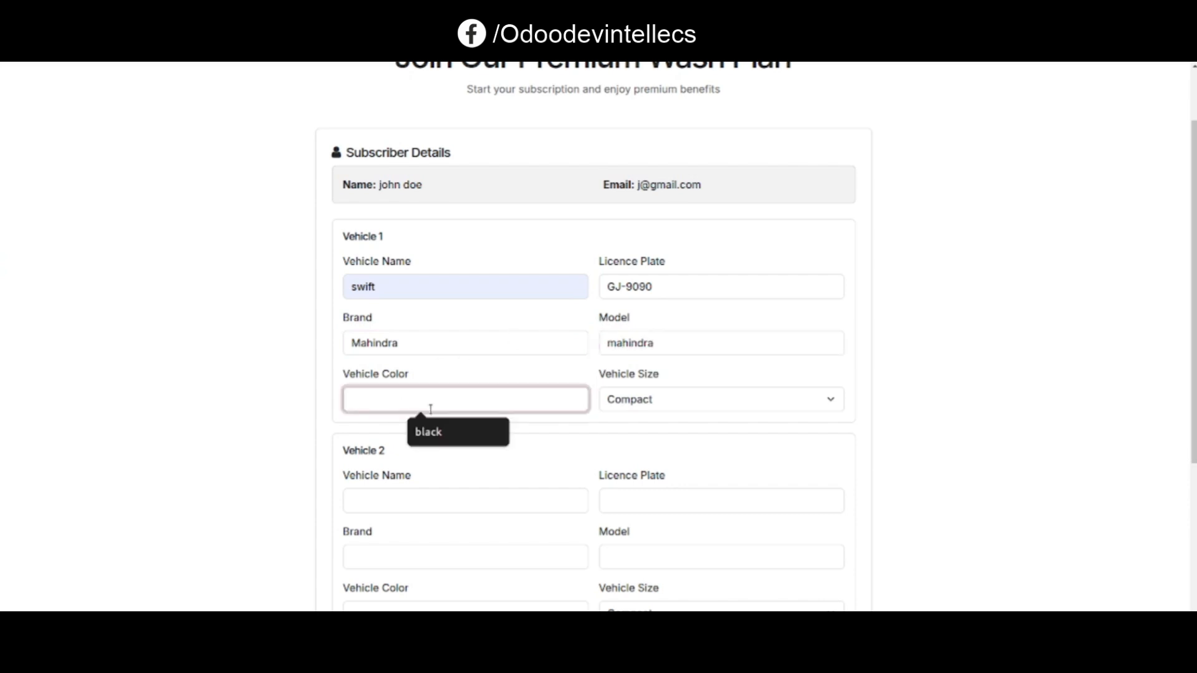
left_click(439, 431)
left_click(708, 397)
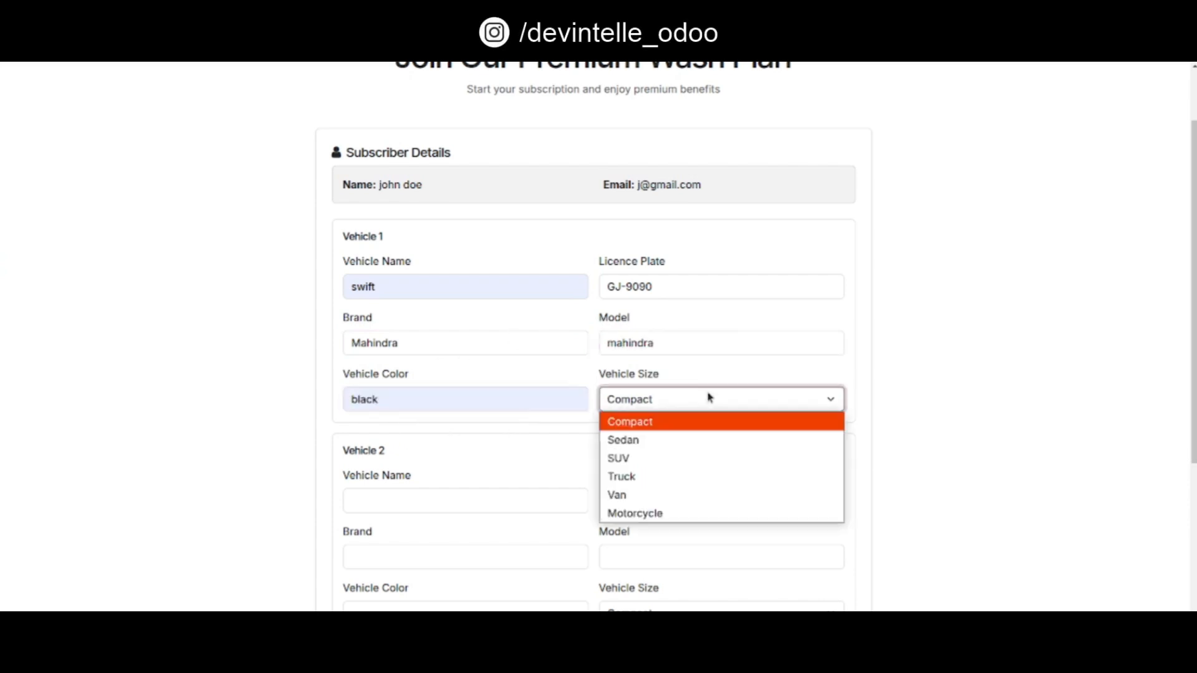
left_click(647, 461)
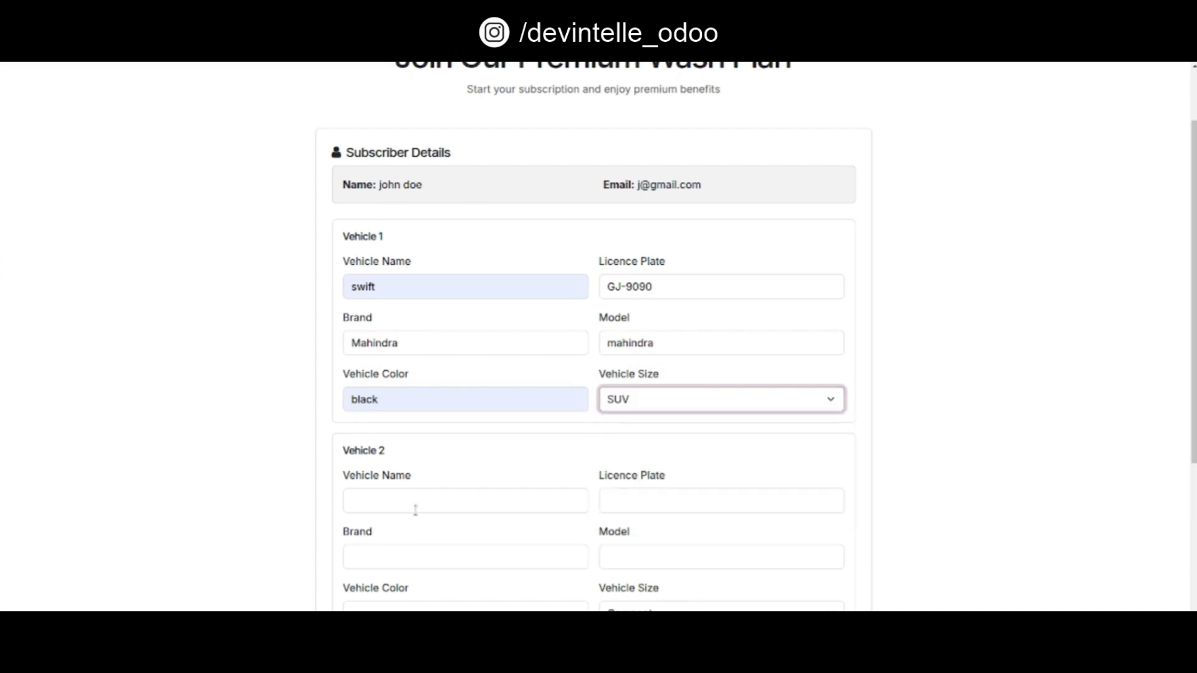
Fill in Vehicle 2 with the name Thar and licence plate Gj-8080
left_click(374, 500)
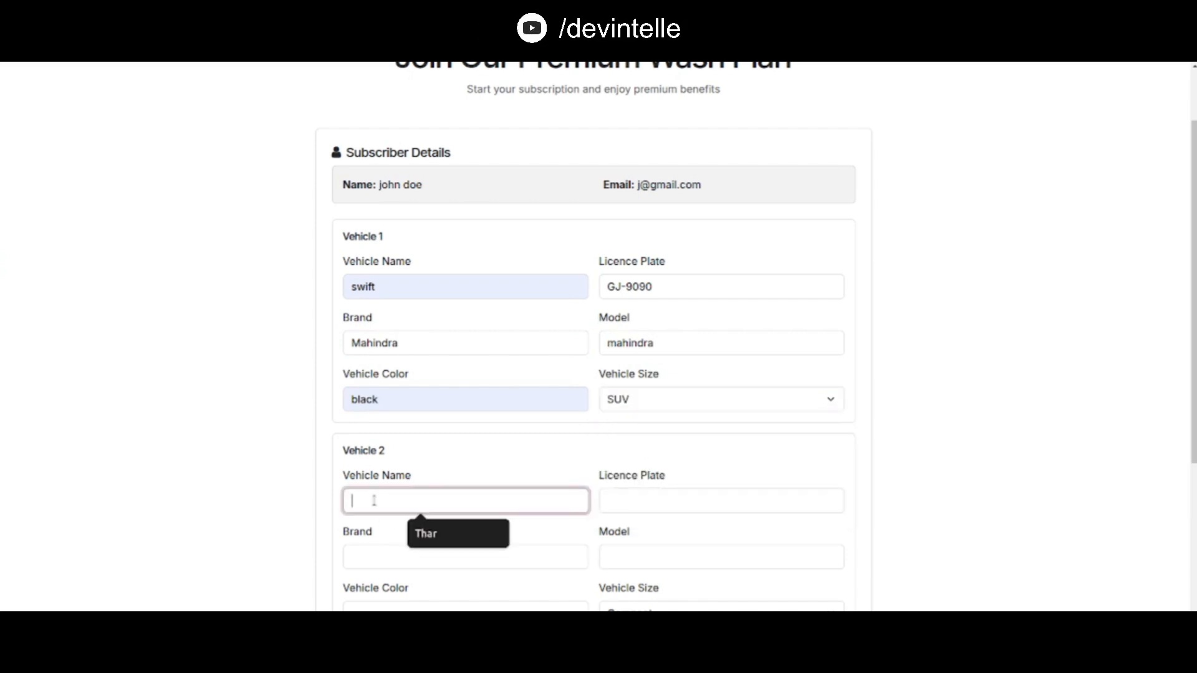
left_click(427, 533)
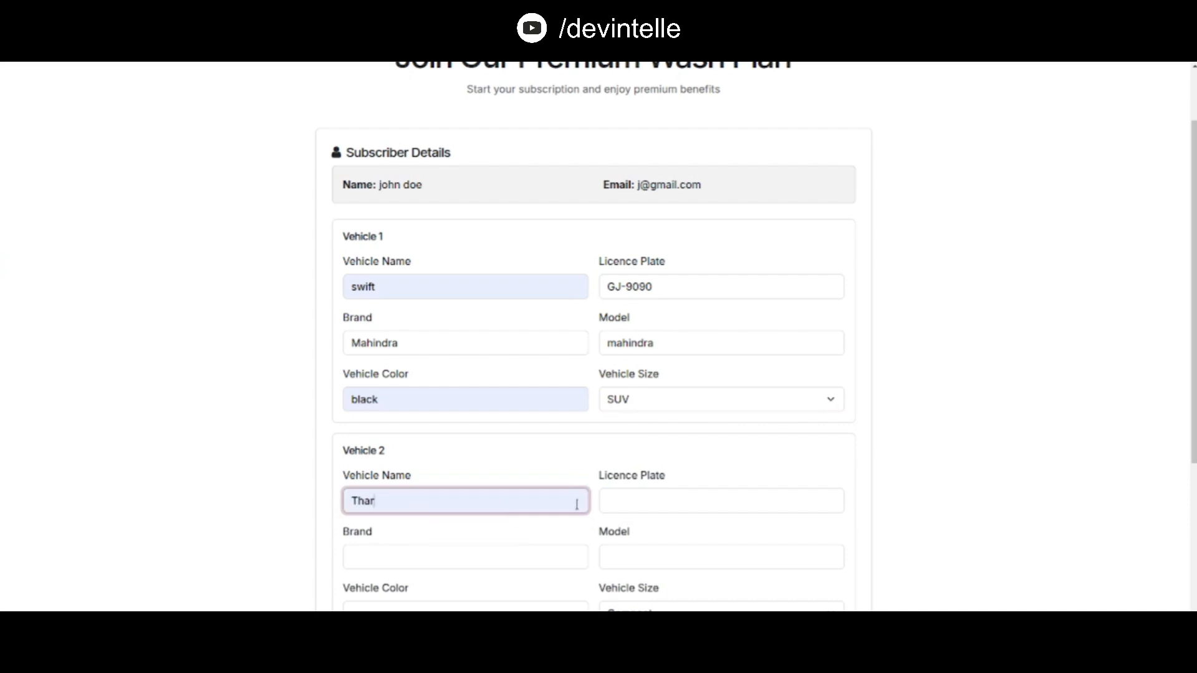
left_click(649, 501)
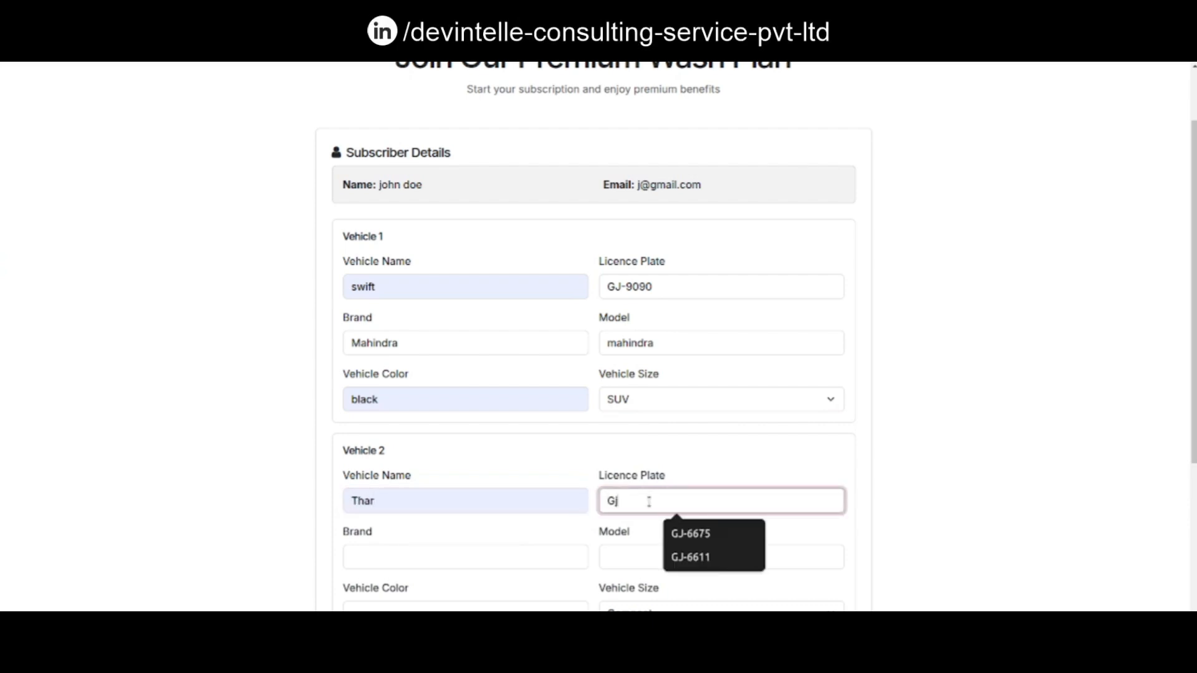
type("Gj-8080")
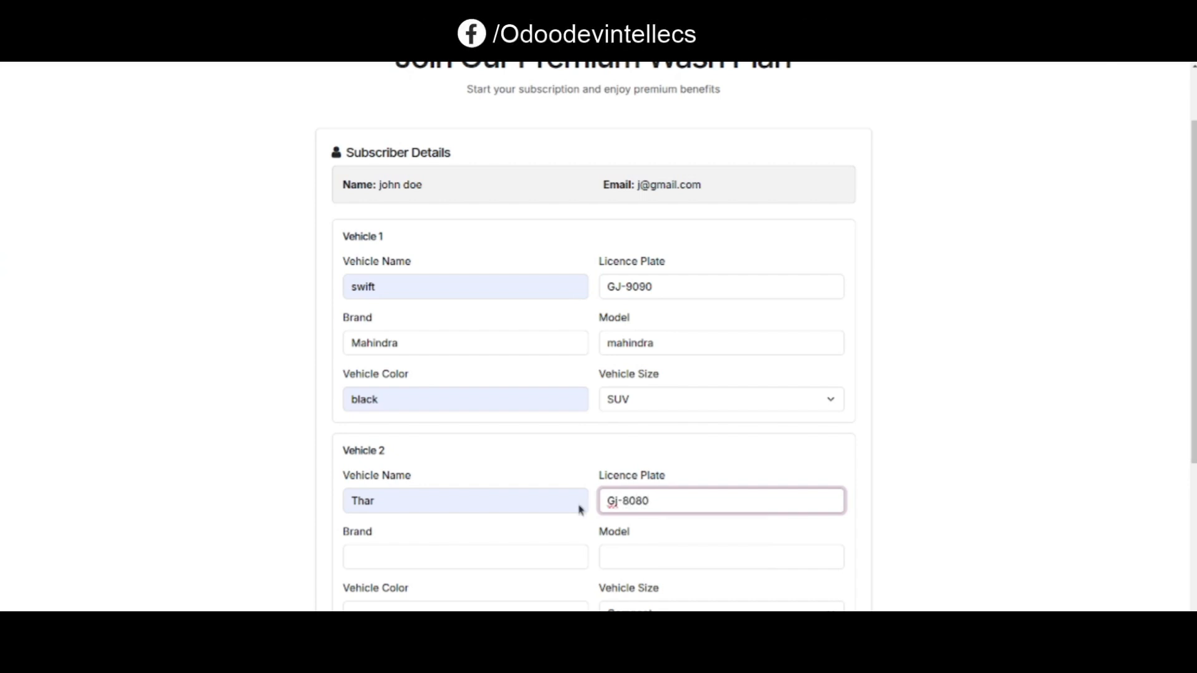
Enter Mahindra as Vehicle 2's brand and mahindra as its model
left_click(389, 556)
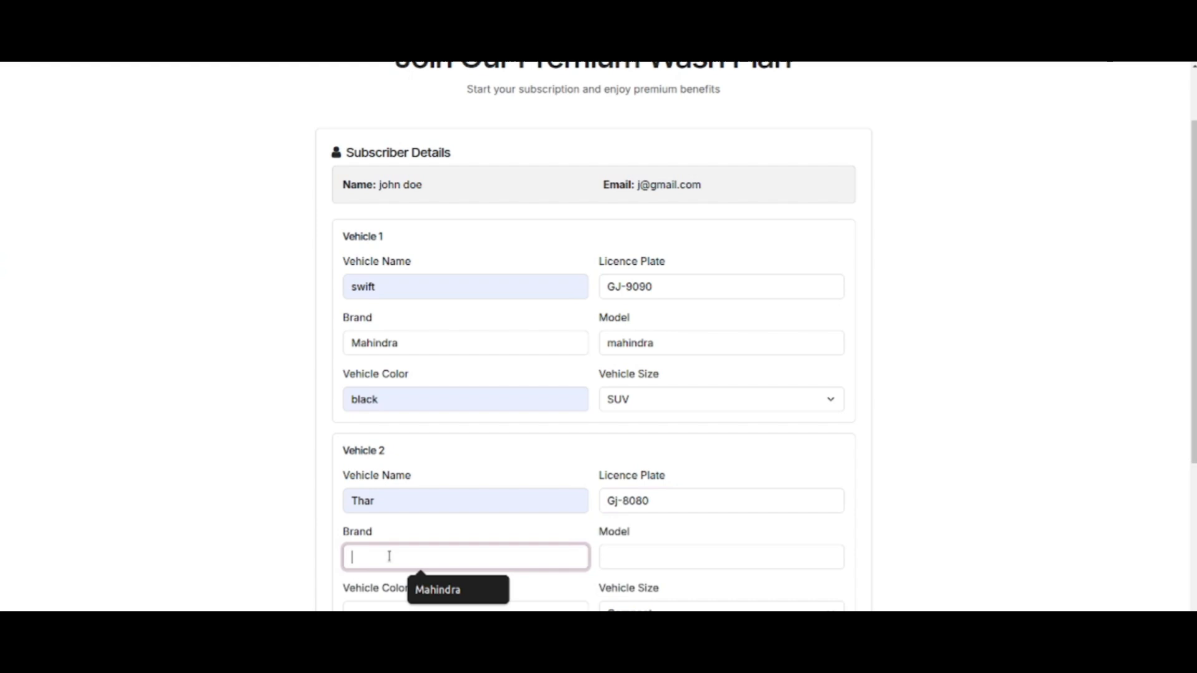
left_click(449, 590)
left_click(656, 555)
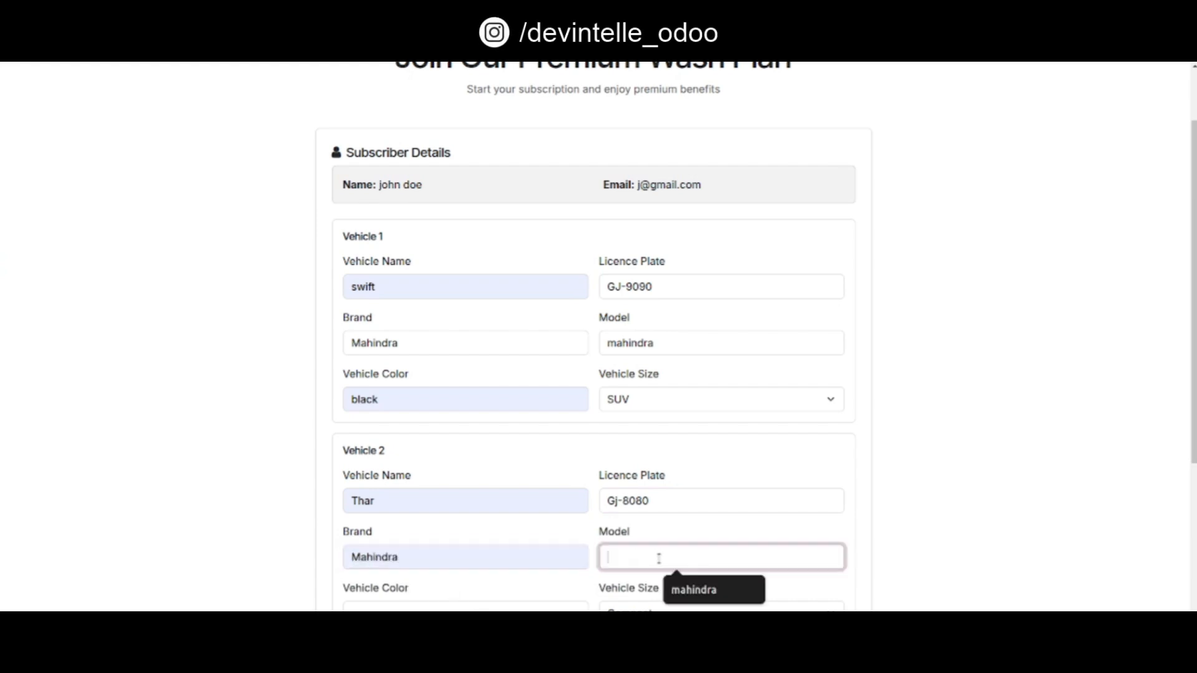
left_click(697, 590)
Set Vehicle 2's colour to black and its vehicle size to Sedan
left_click(396, 609)
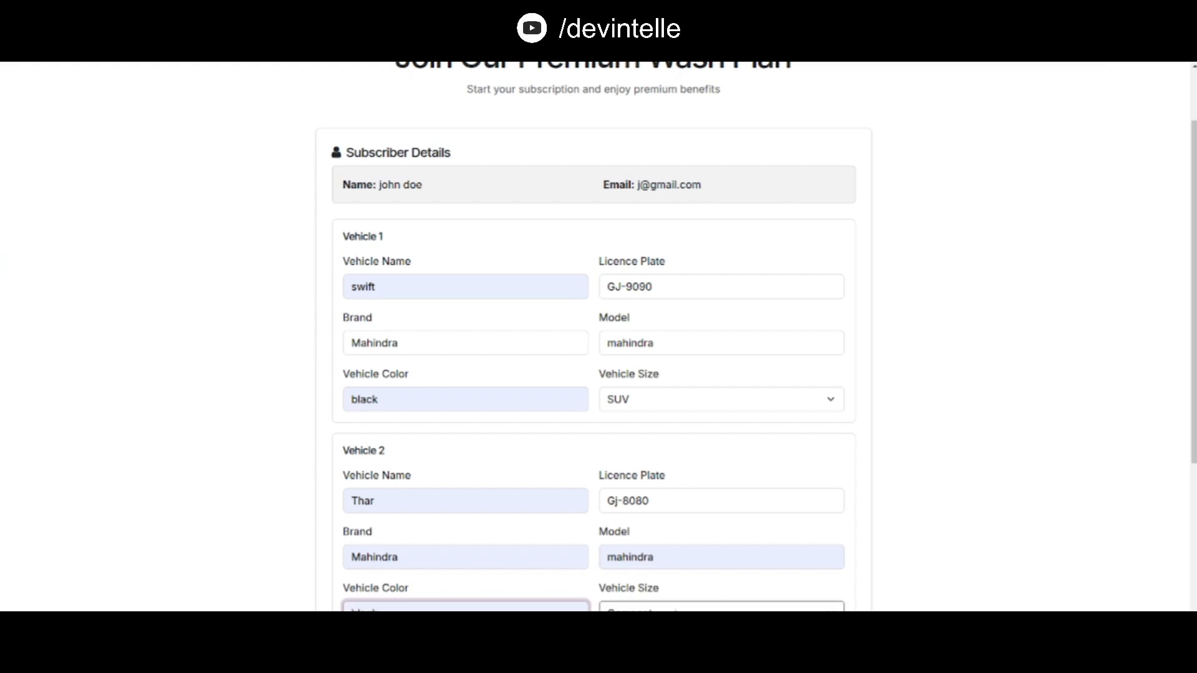
left_click(673, 608)
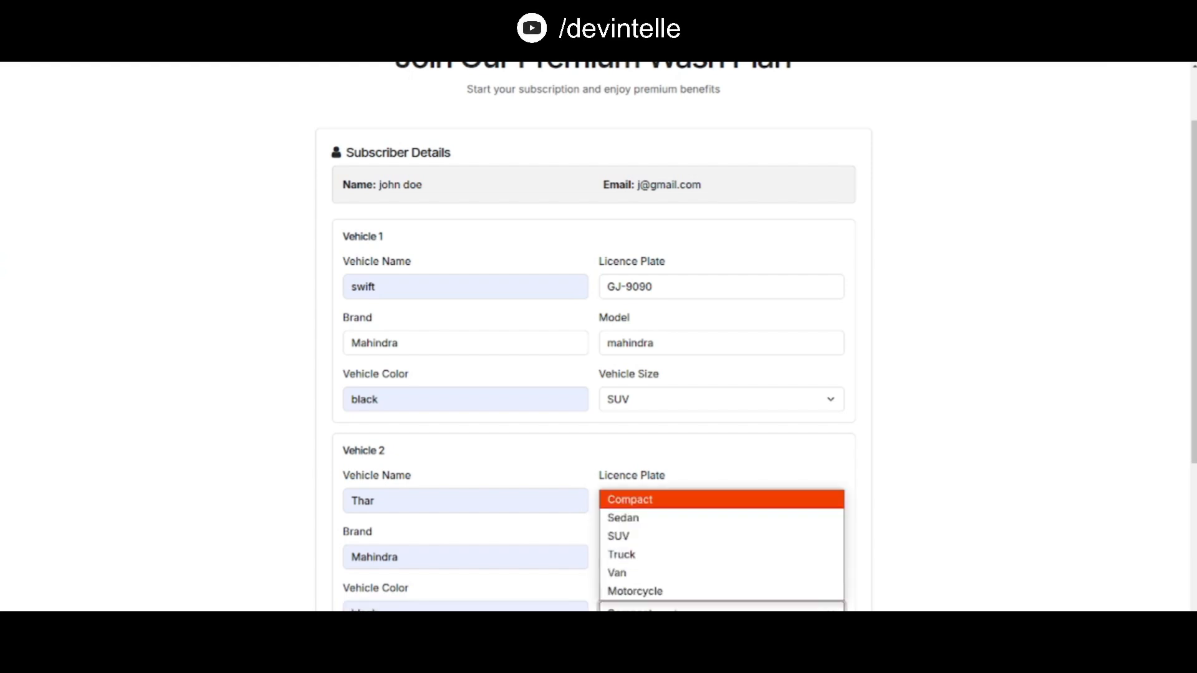
left_click(624, 518)
Agree to the Terms of Service and Cancellation Policy and join the Premium Wash Plan
scroll(522, 462, "down", 3)
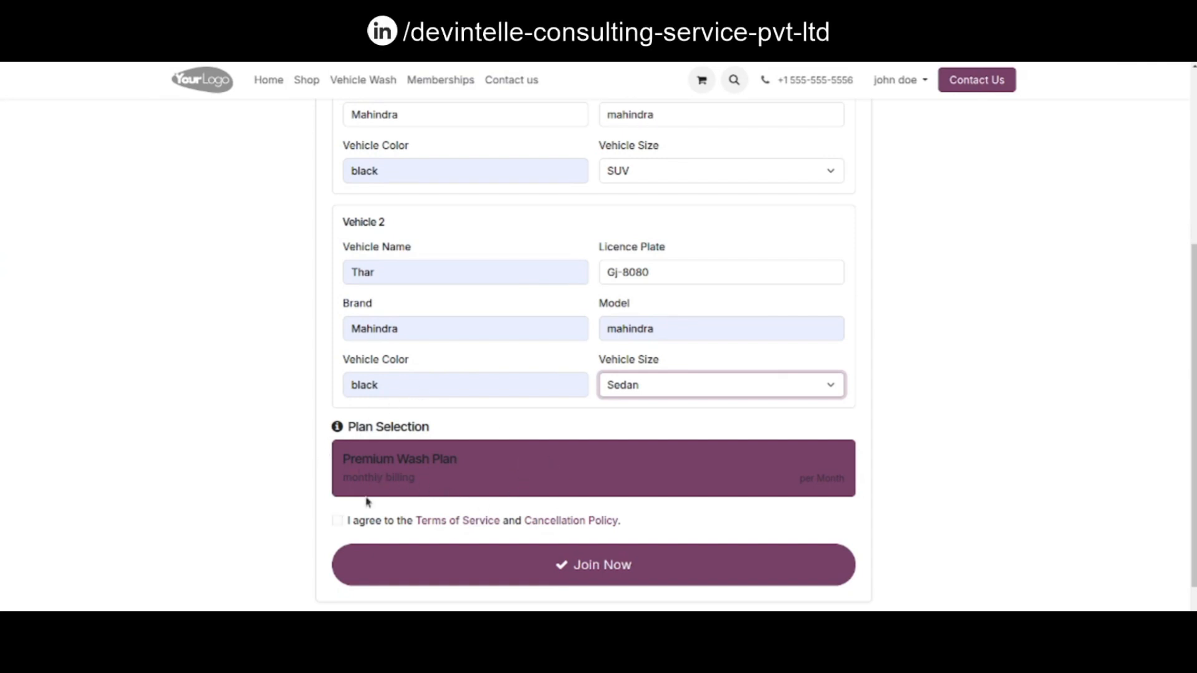
left_click(337, 522)
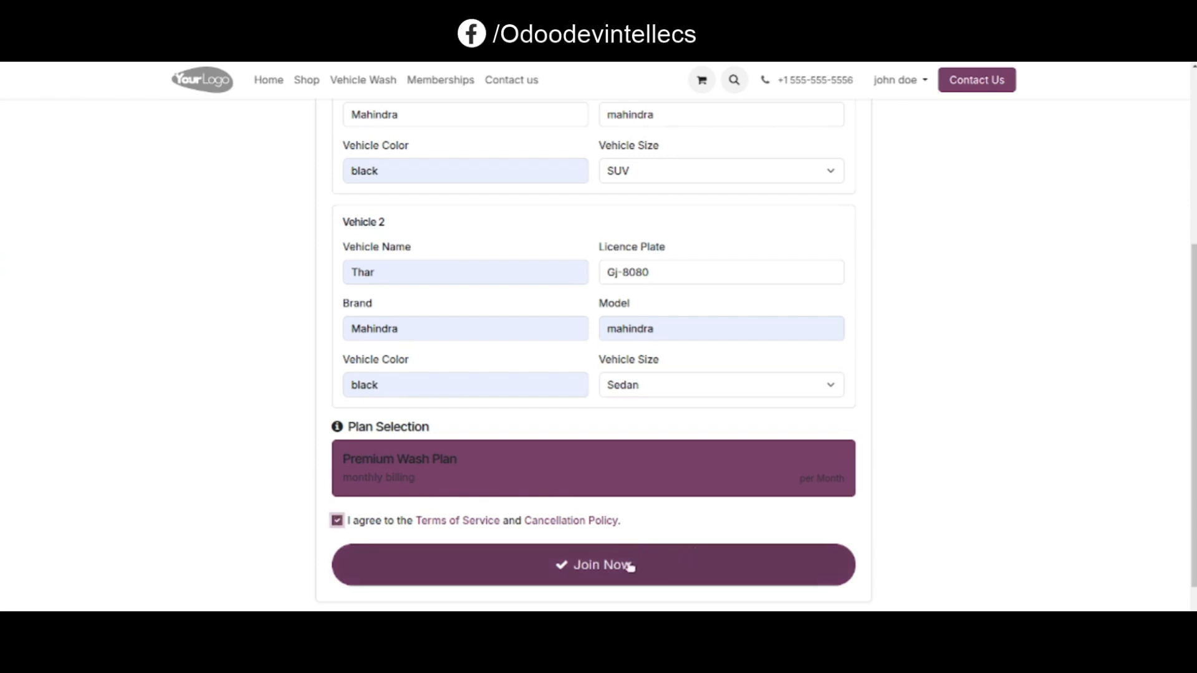
left_click(591, 578)
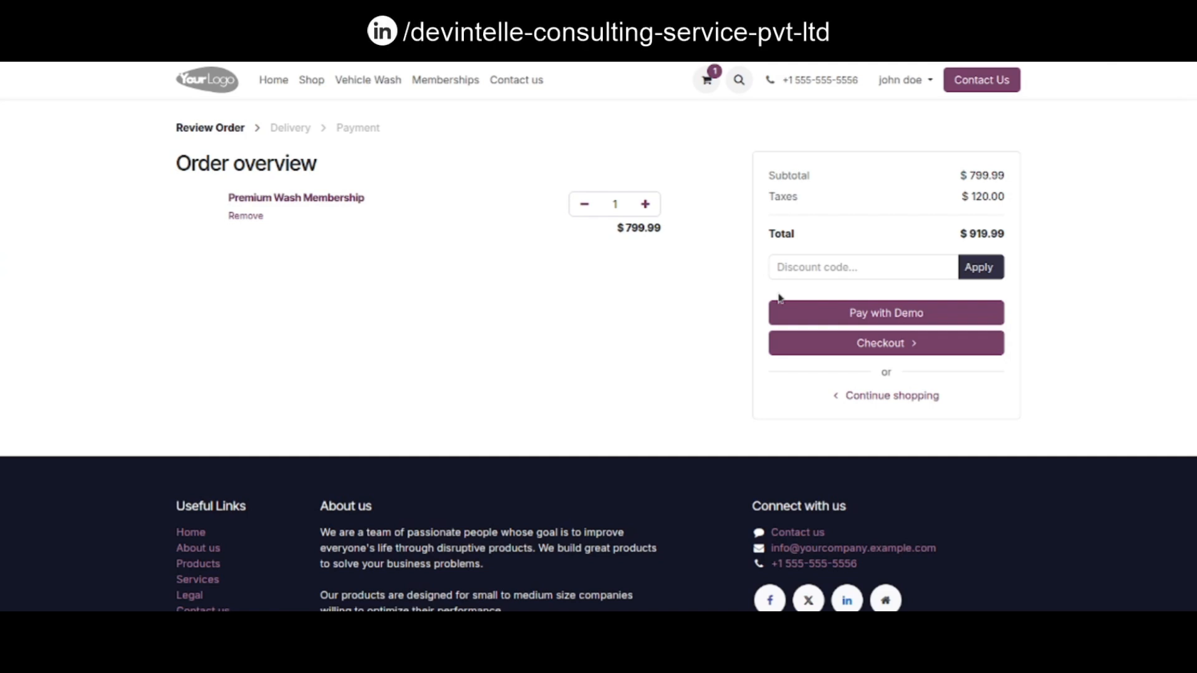
Pay the order through Demo express checkout, entering the test payment details with Successful status
left_click(887, 313)
left_click(497, 416)
type("2")
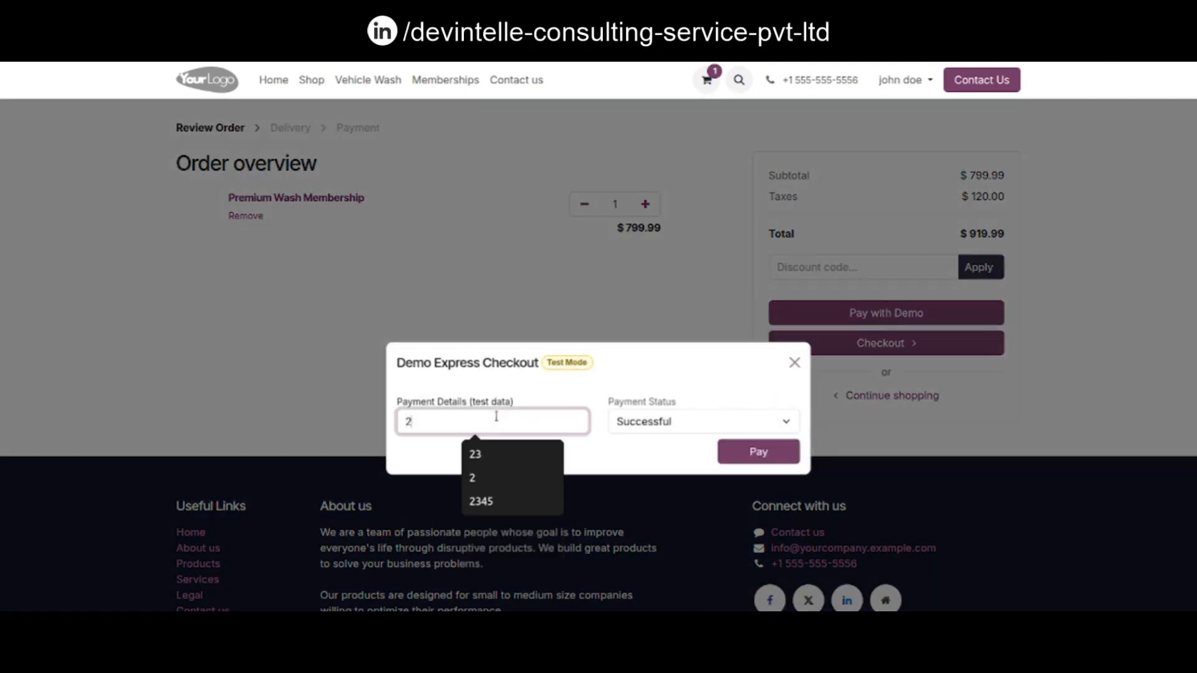
type("3")
left_click(746, 458)
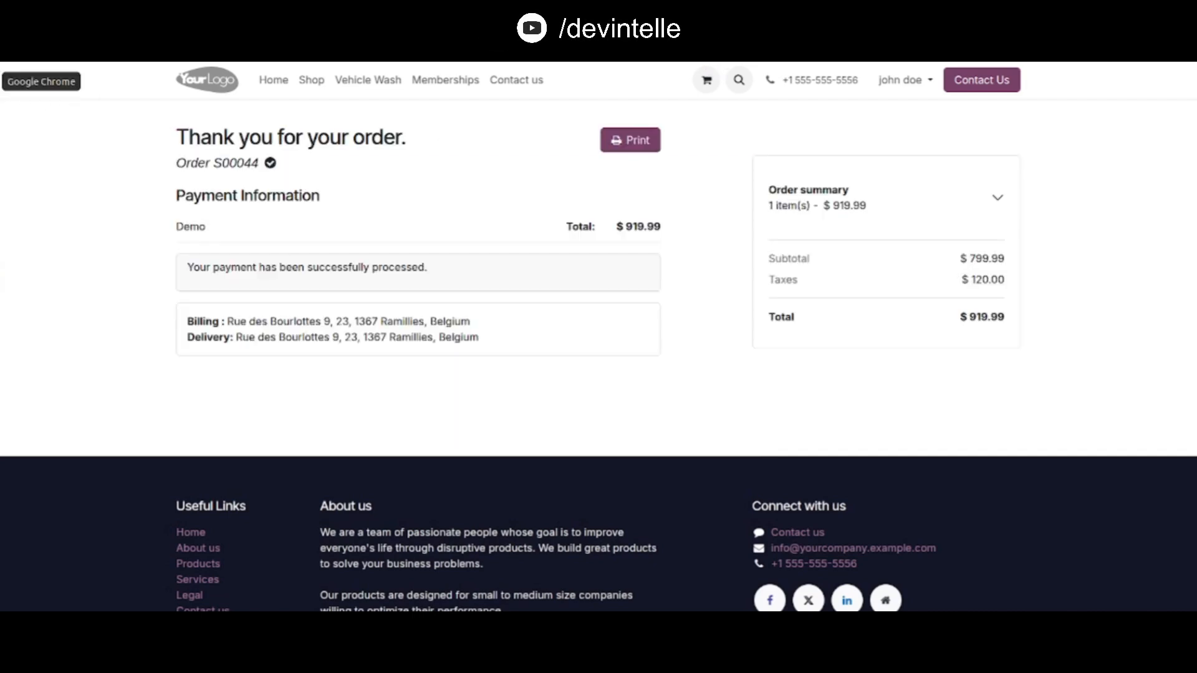
Switch to the backend tab and open the Premium Wash Plan membership MEM/2026/00002 from the Memberships list
mouse_move(5, 81)
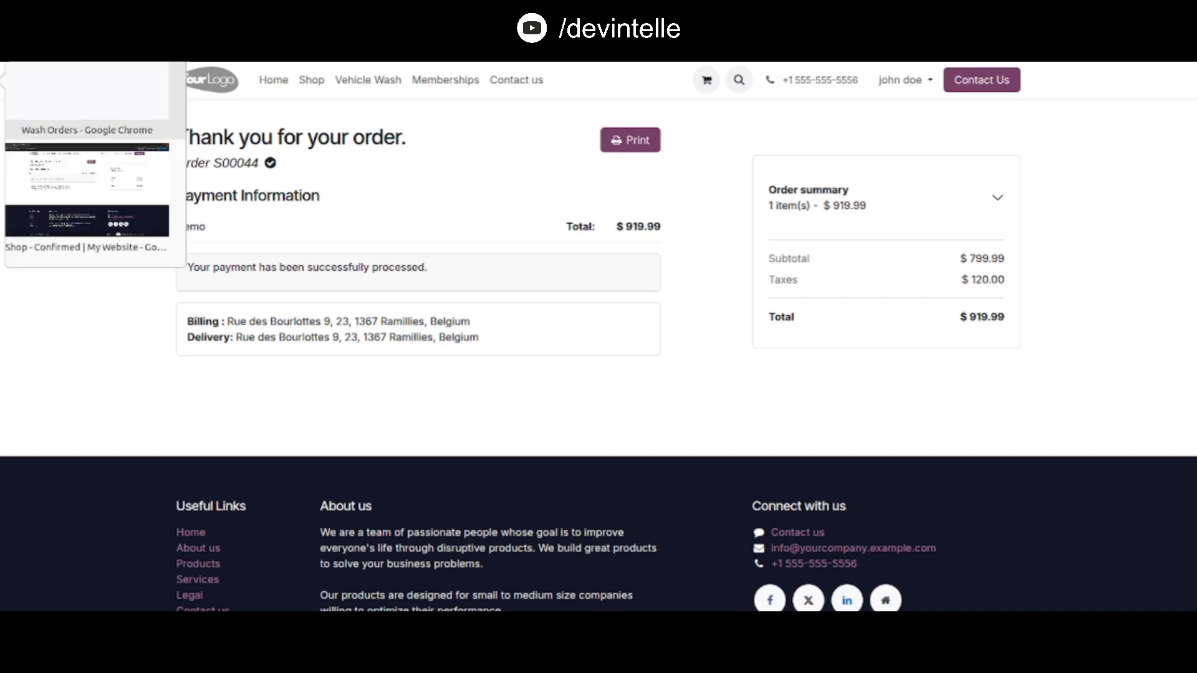
left_click(79, 88)
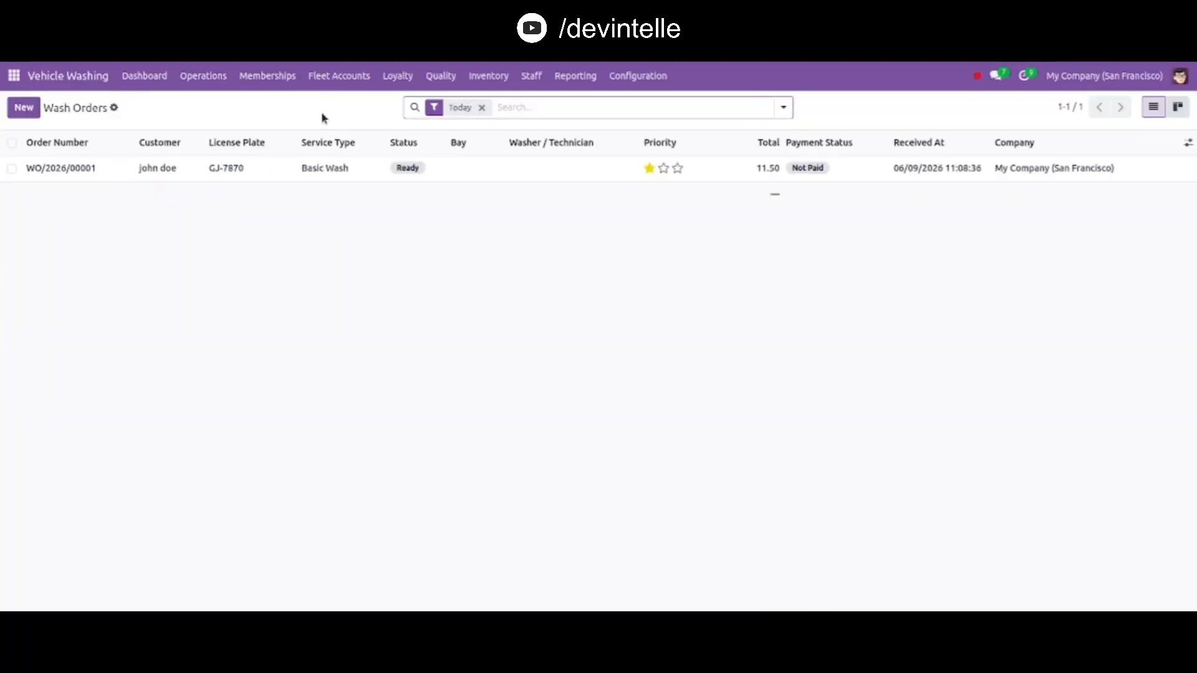
left_click(262, 77)
left_click(287, 109)
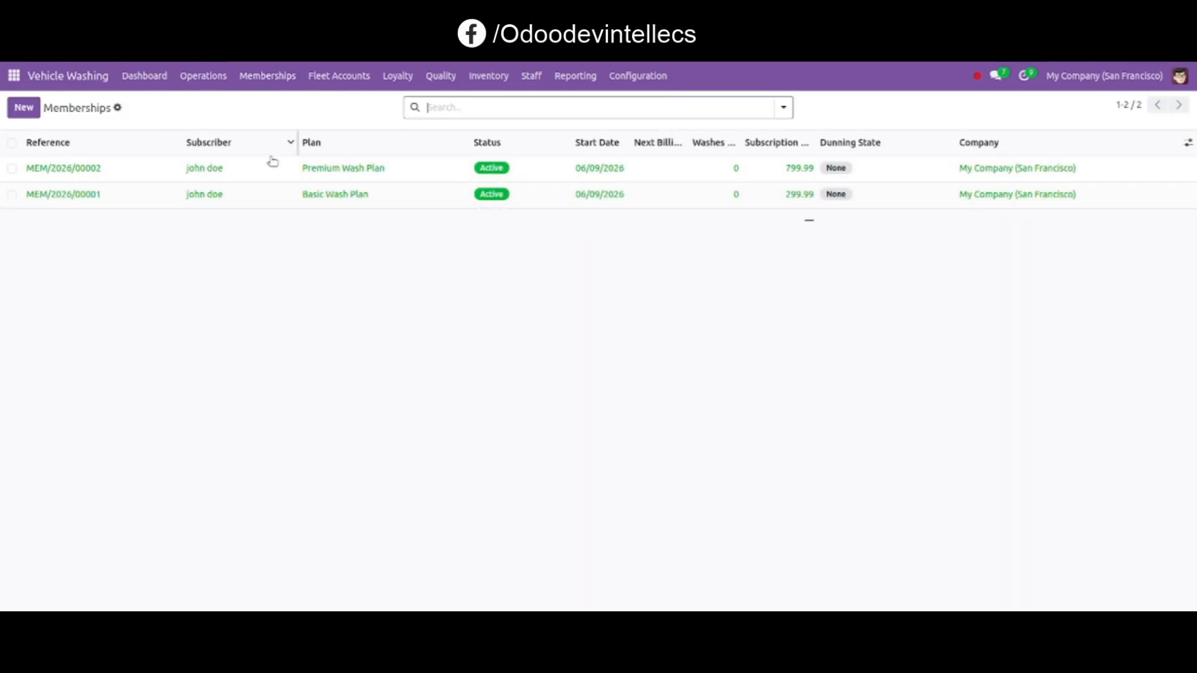
left_click(236, 176)
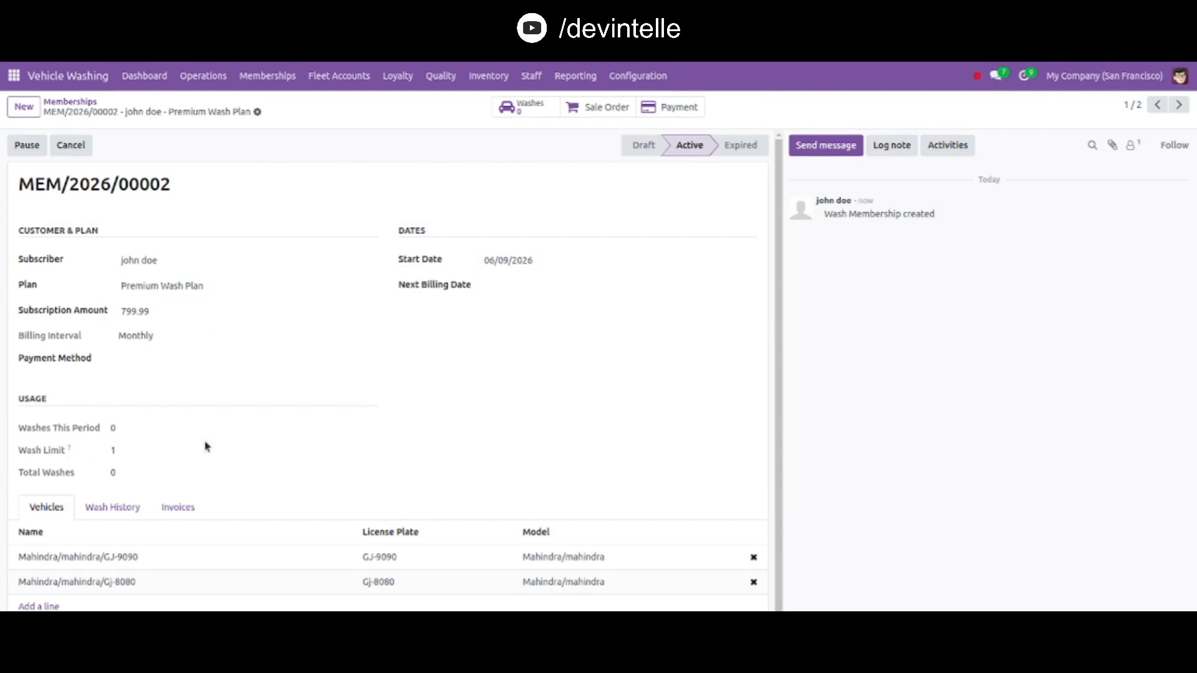
Open the membership's linked sale order and create a regular invoice draft from it
scroll(207, 446, "down", 1)
scroll(207, 446, "up", 1)
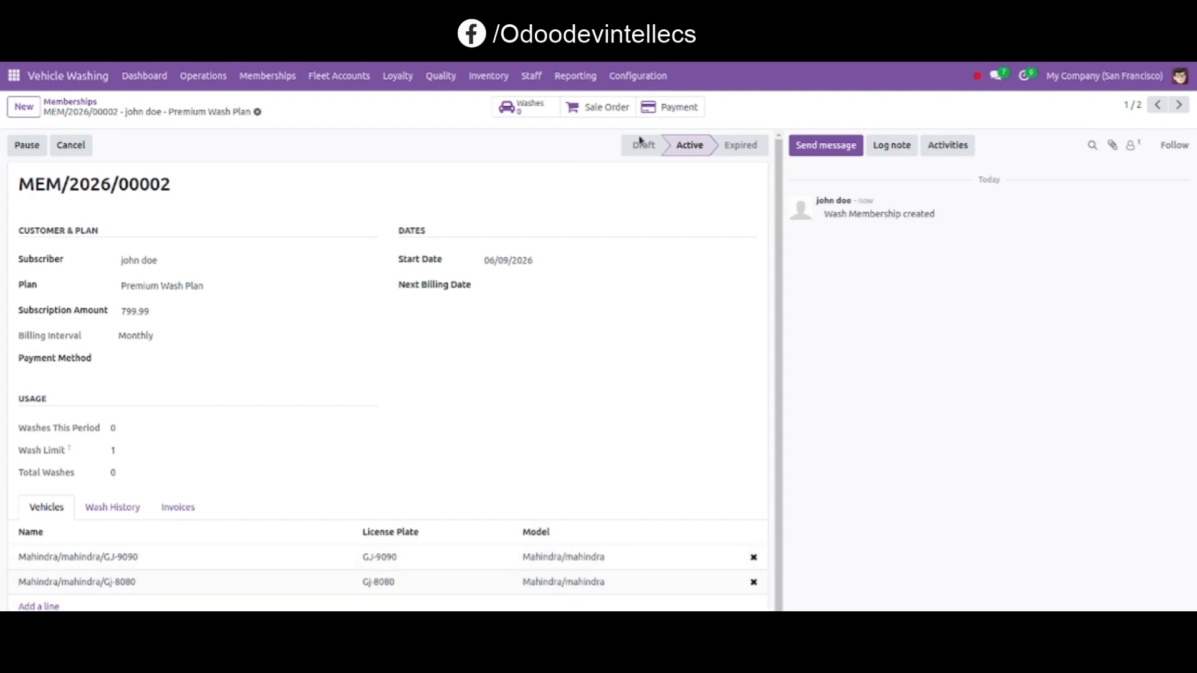
left_click(592, 107)
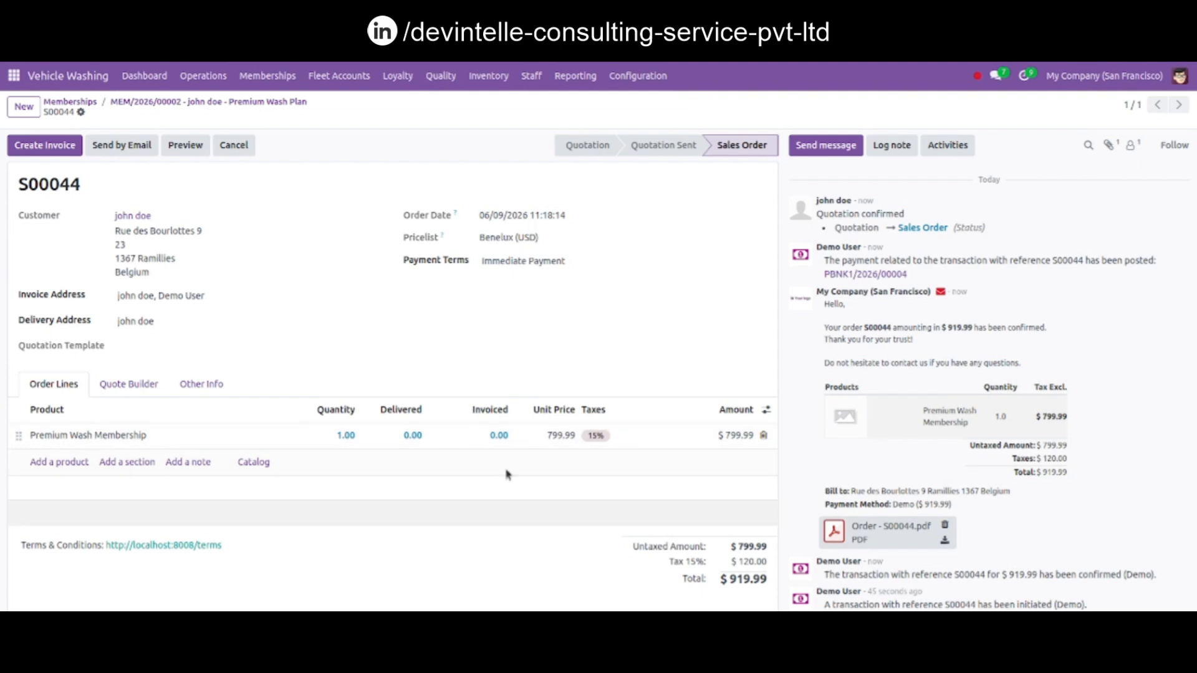
left_click(42, 145)
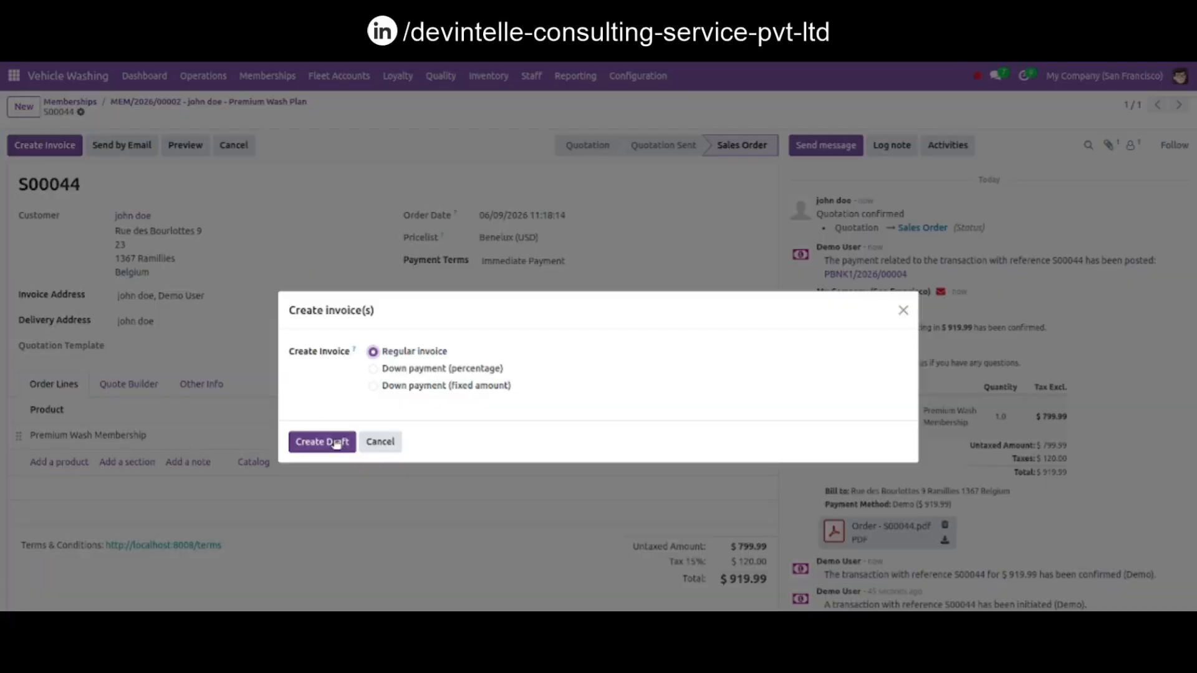
left_click(337, 443)
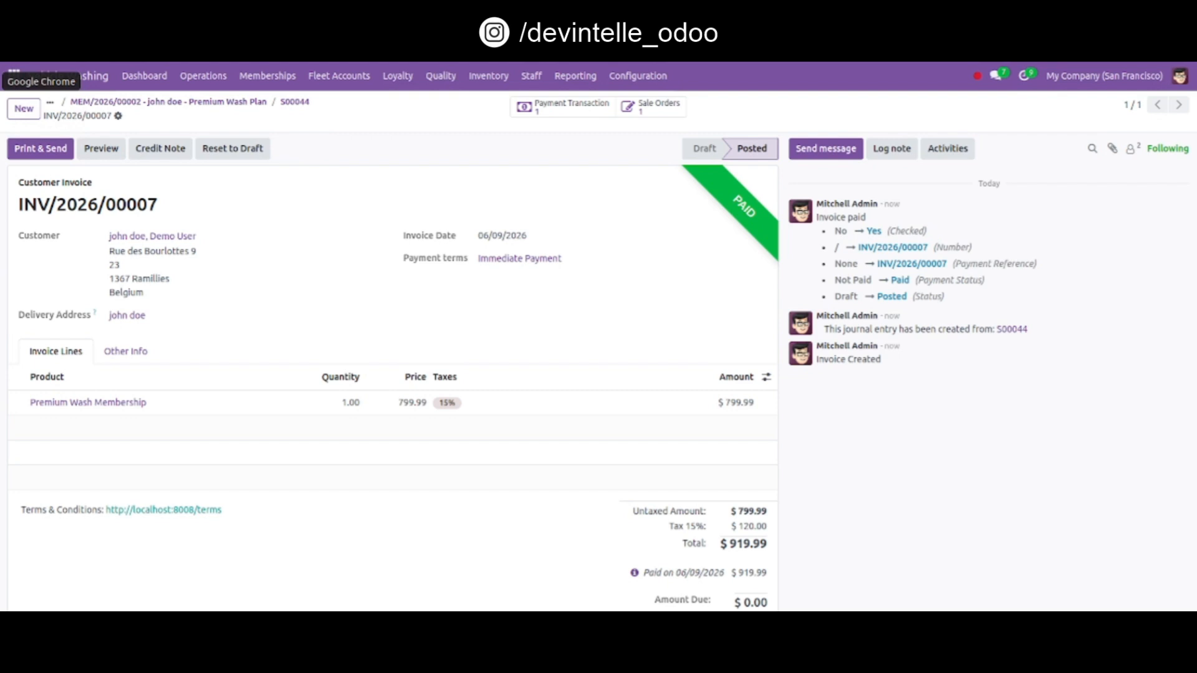
Switch back to the website tab and open the Vehicle Wash booking page
mouse_move(14, 72)
left_click(87, 187)
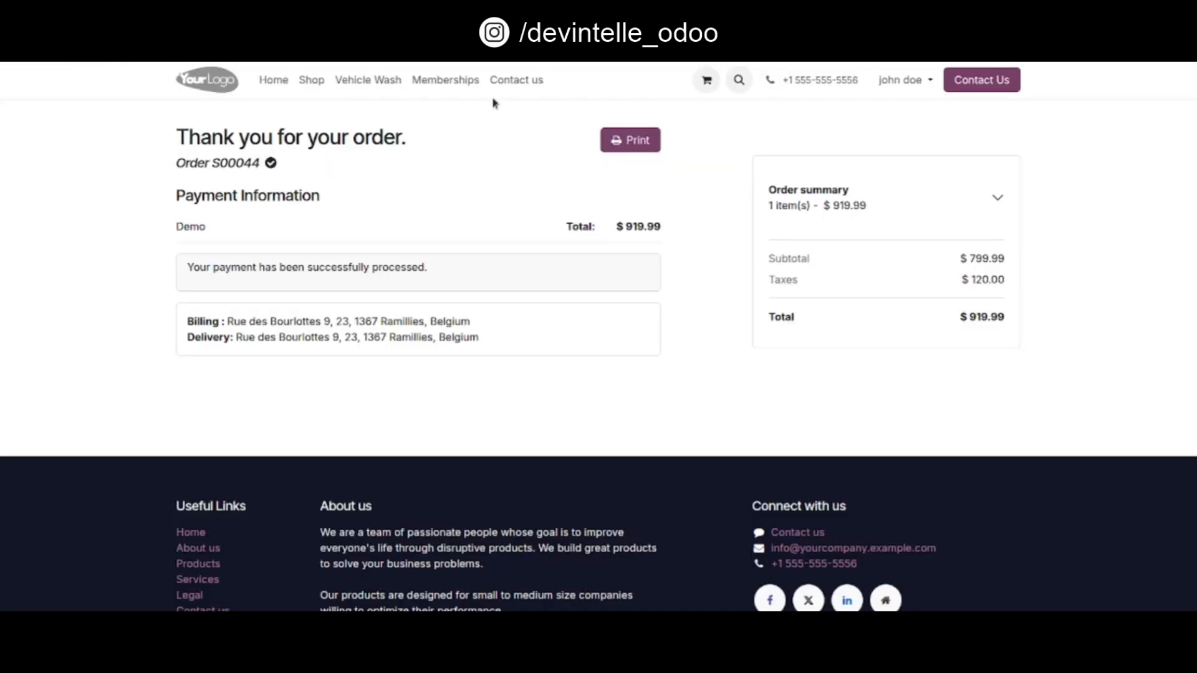
left_click(365, 81)
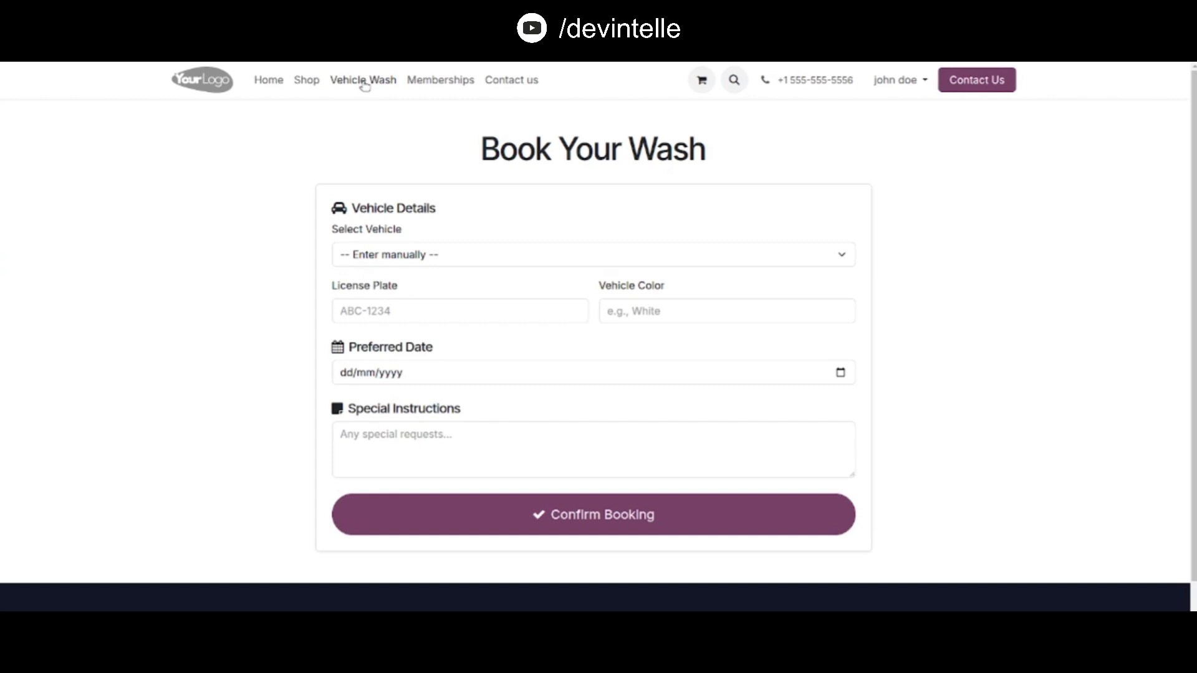
Select the Mahindra GJ-9090 vehicle for the wash booking and enter black as the vehicle color
left_click(787, 257)
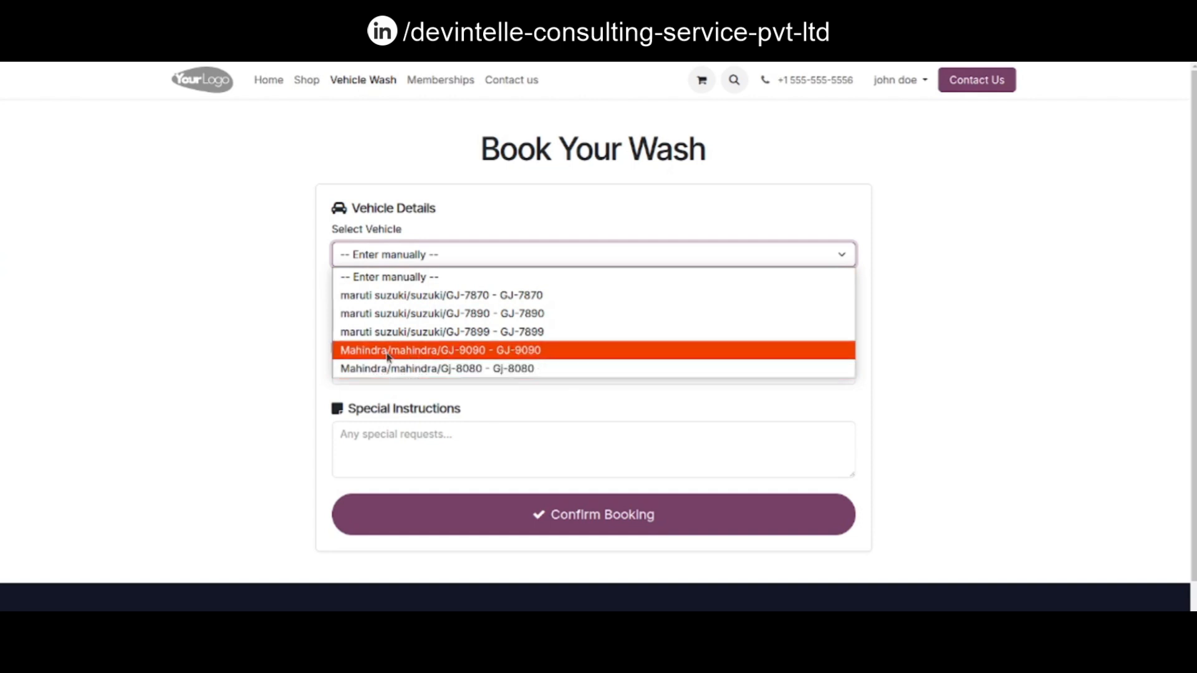
left_click(472, 351)
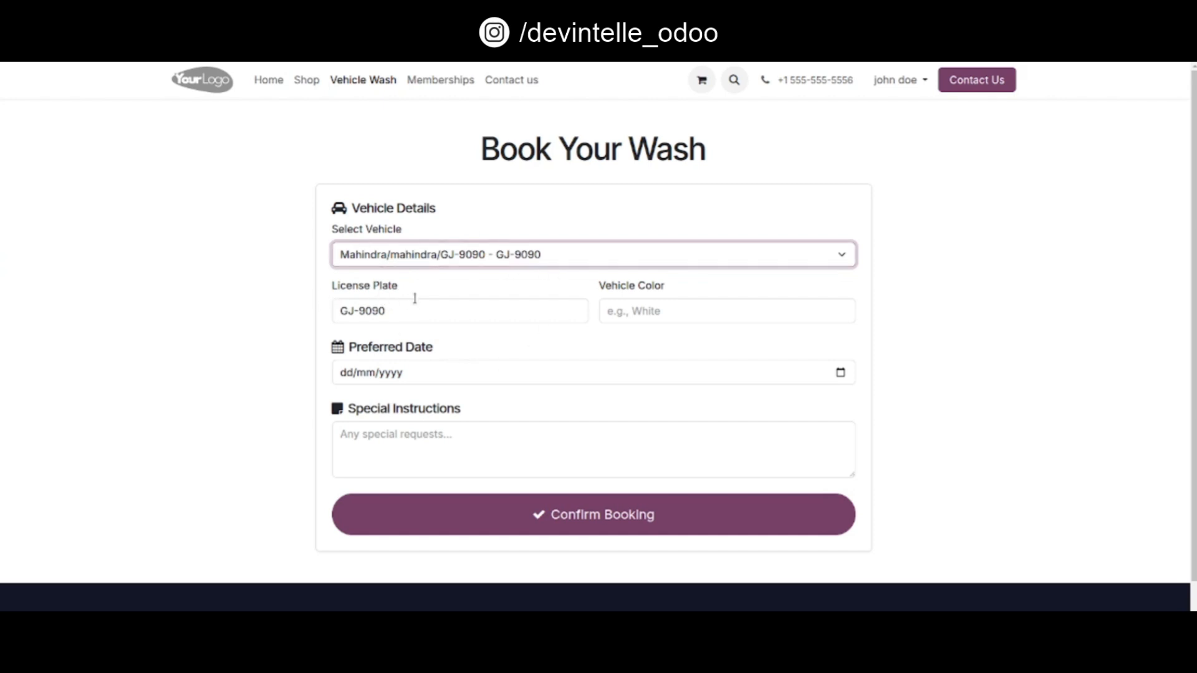
left_click(648, 310)
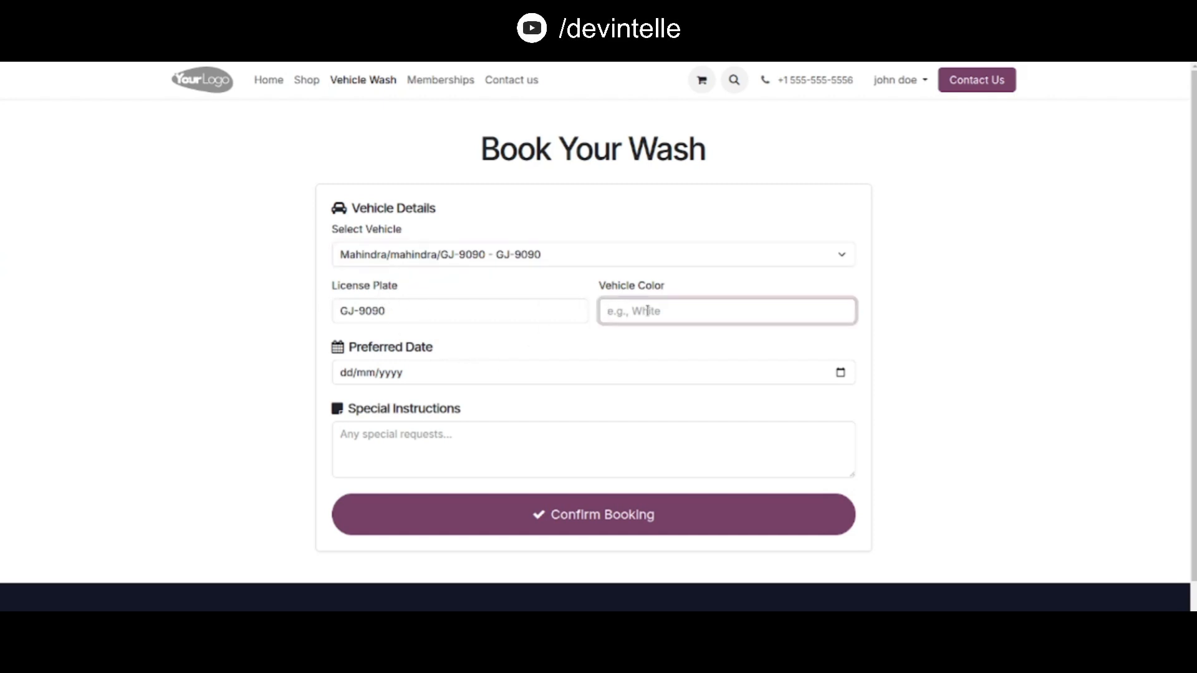
type("black")
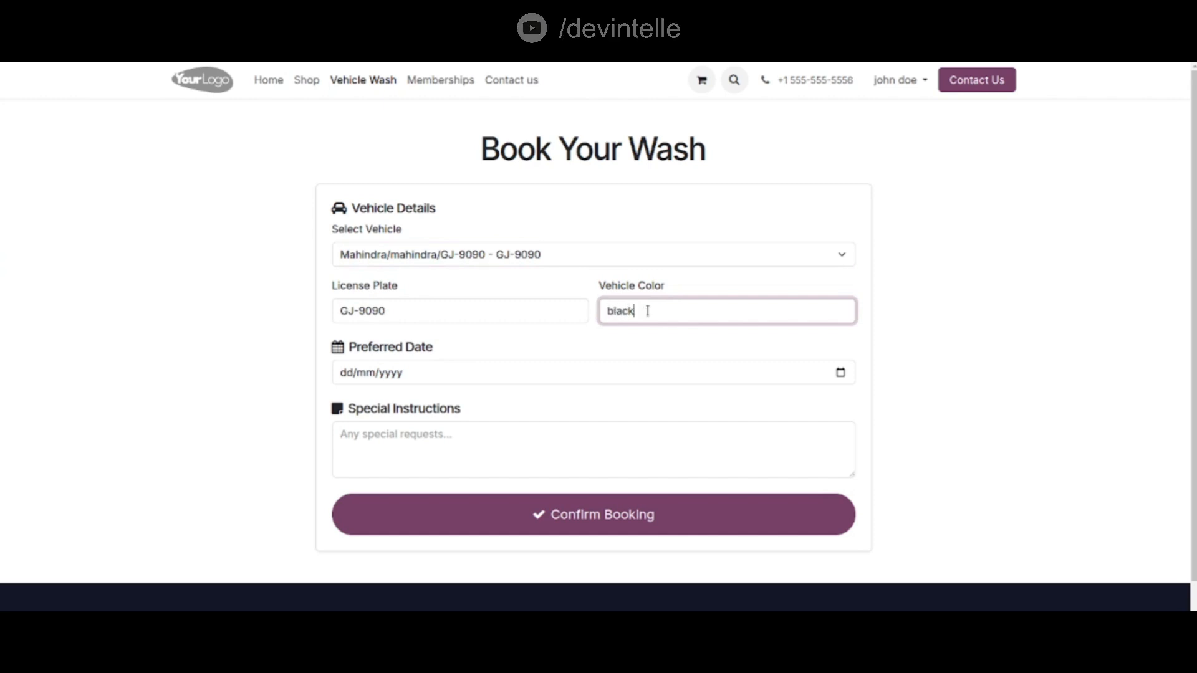
Set the preferred date to 11/06/2026 and confirm the booking
left_click(839, 374)
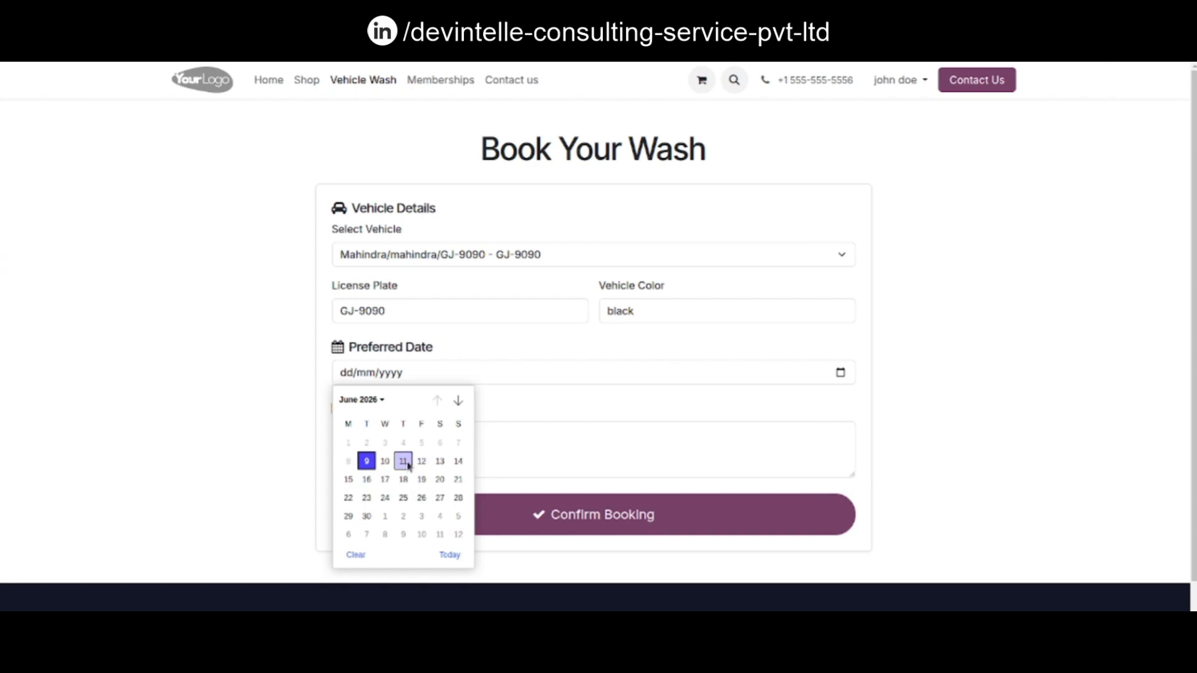
left_click(406, 462)
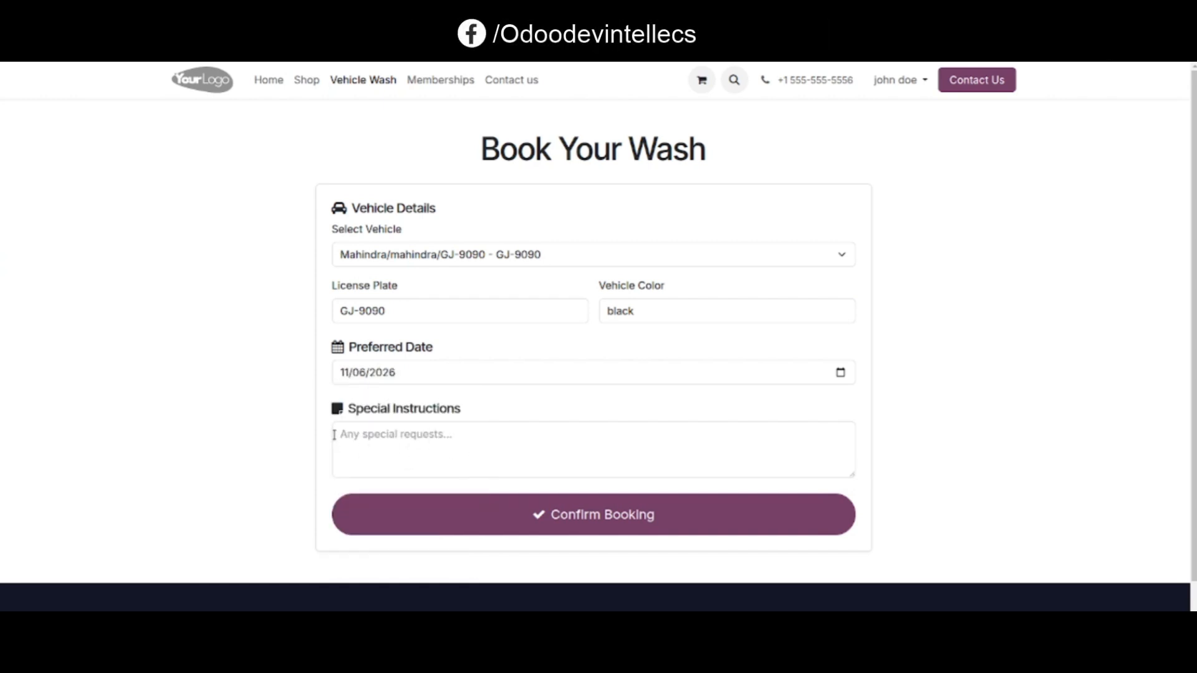
left_click(632, 503)
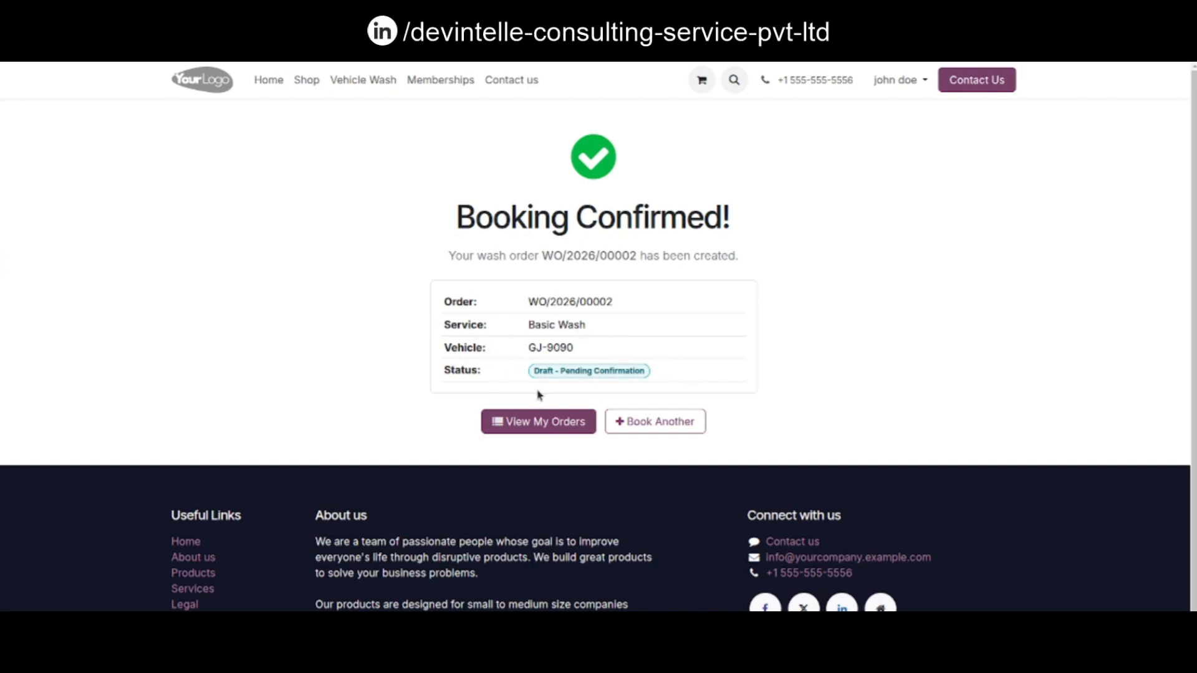
Open the list of your wash orders and view wash order WO/2026/00002
left_click(544, 422)
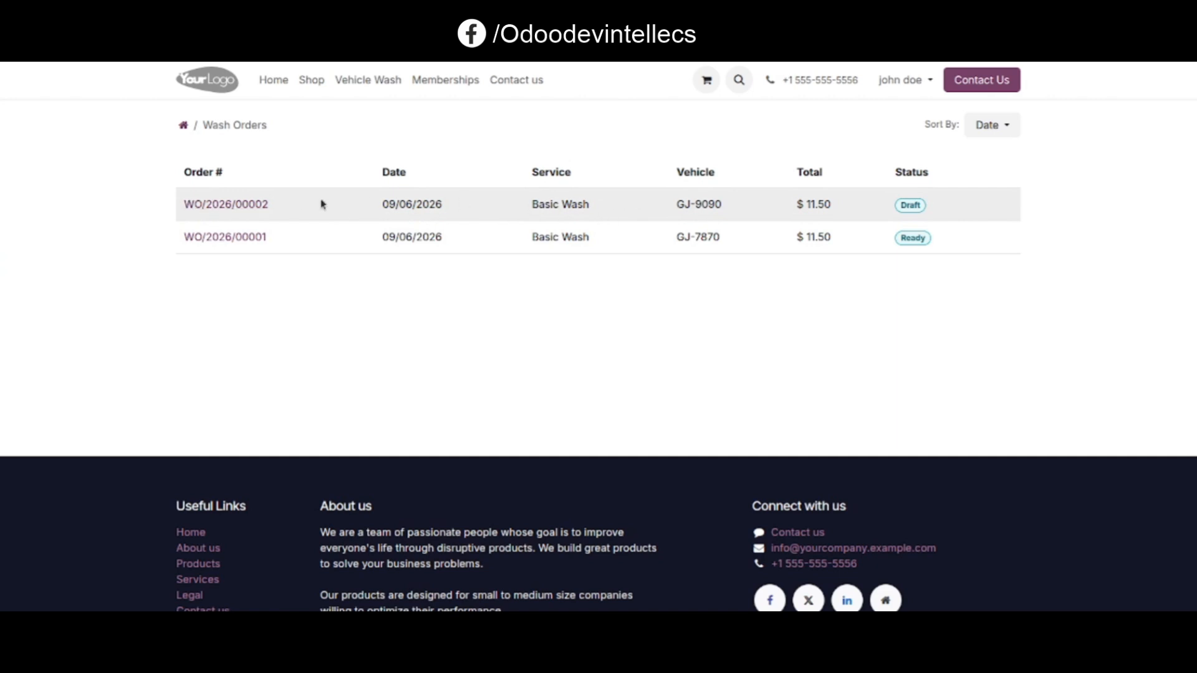
left_click(246, 204)
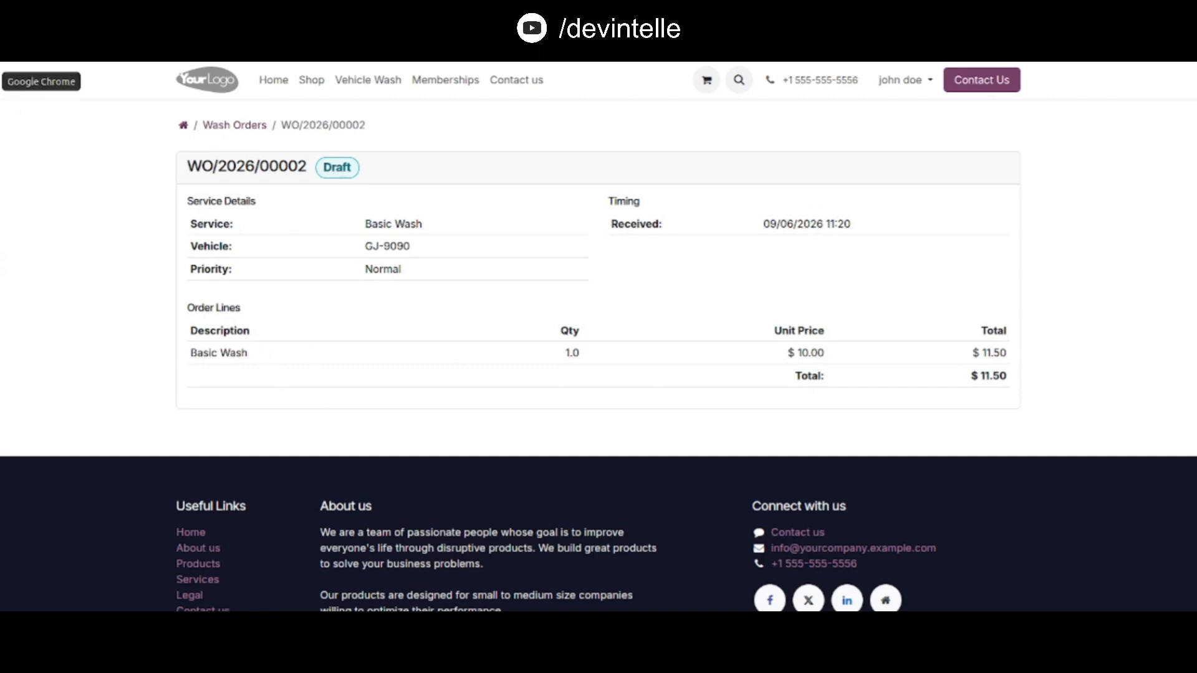
Switch to the backend tab and open wash order WO/2026/00002 from All Wash Orders
left_click(1, 81)
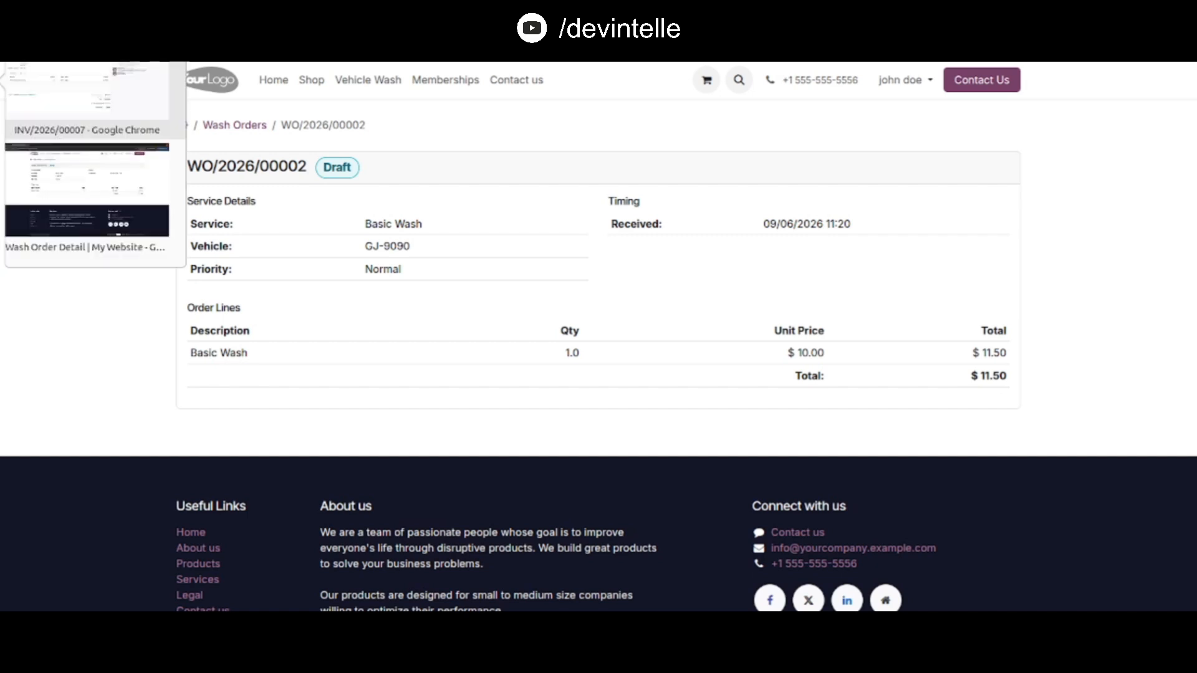
left_click(79, 79)
left_click(203, 76)
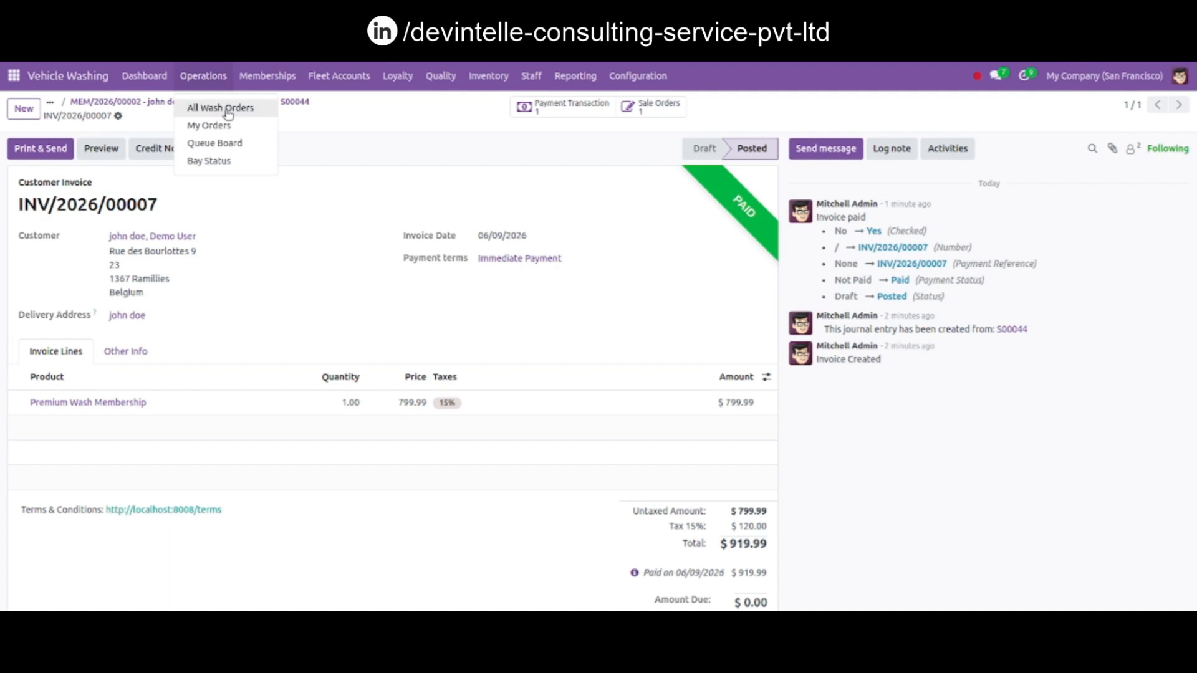
left_click(221, 109)
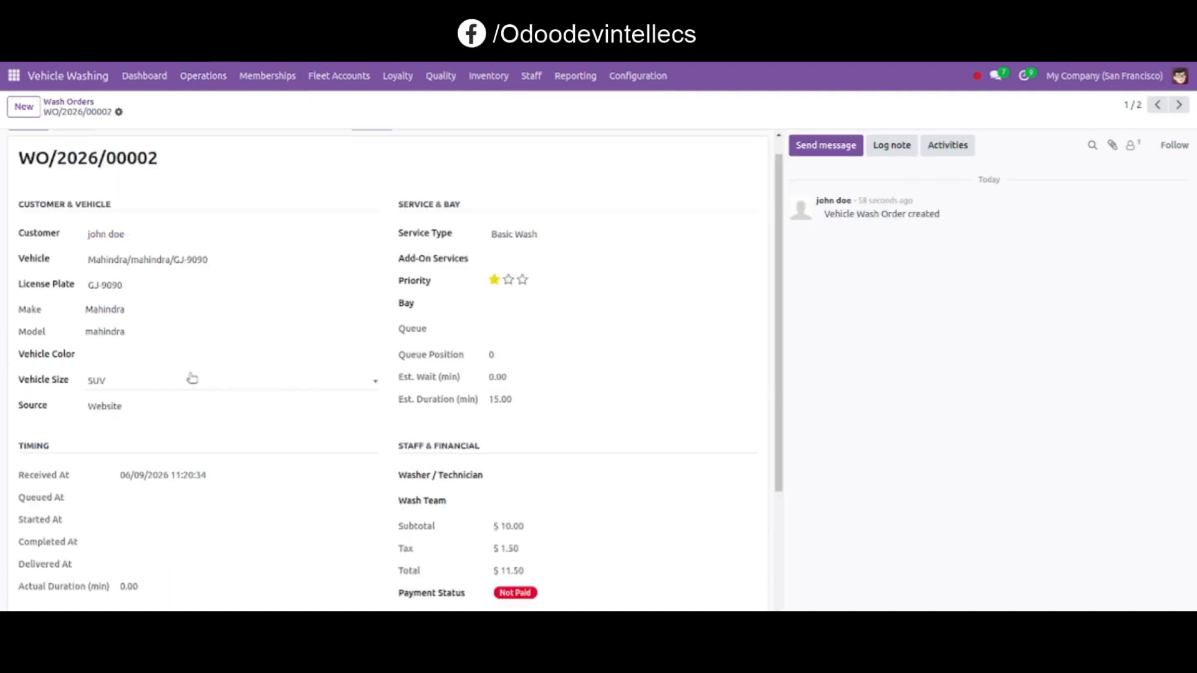